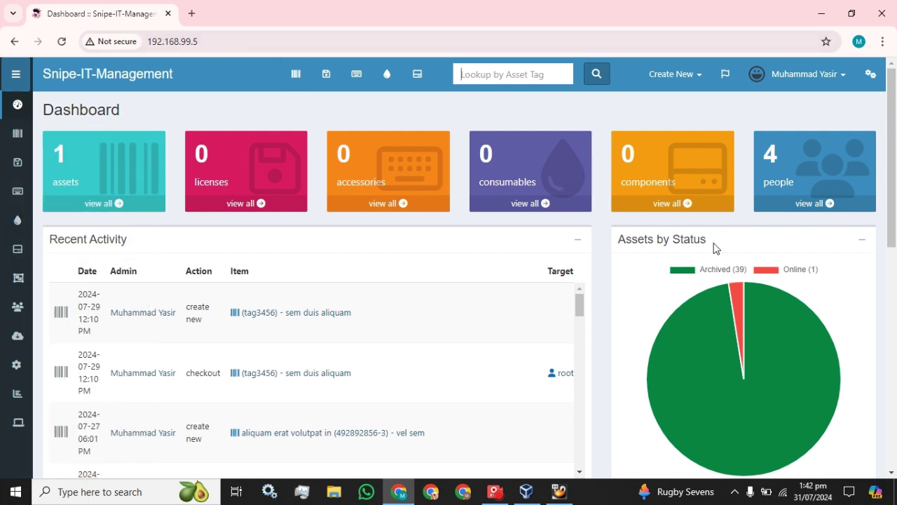
Step: Tick Full Multiple Companies Support in General Settings and save the settings
{"action": "left_click", "coordinate": [870, 79]}
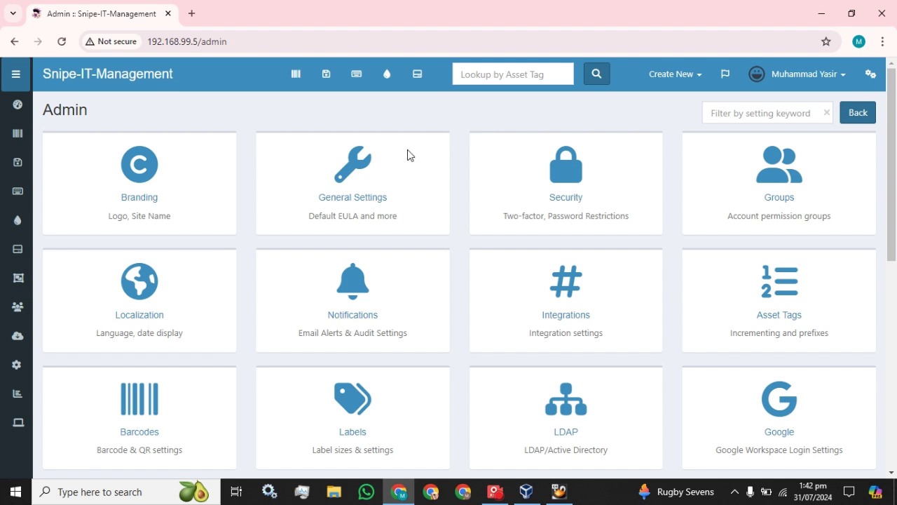
{"action": "left_click", "coordinate": [361, 205]}
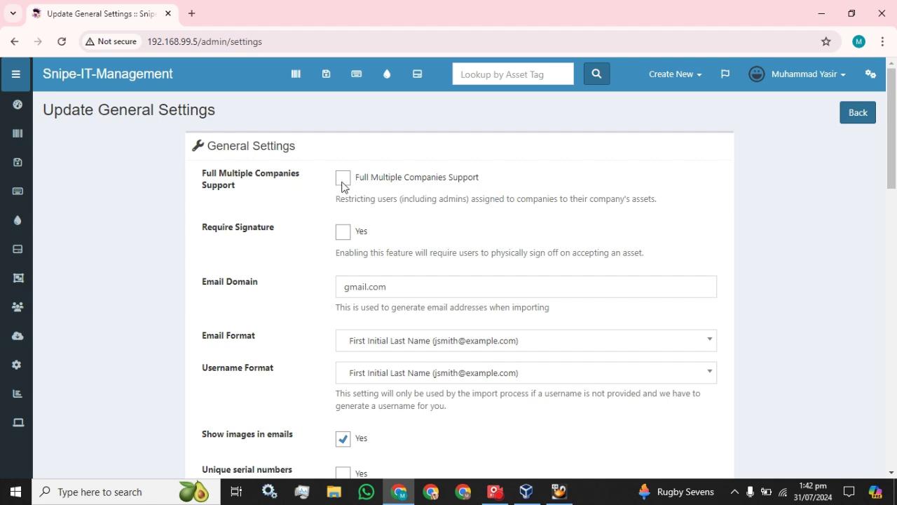
{"action": "left_click", "coordinate": [343, 180]}
{"action": "scroll", "coordinate": [414, 243], "scroll_direction": "down", "scroll_amount": 20}
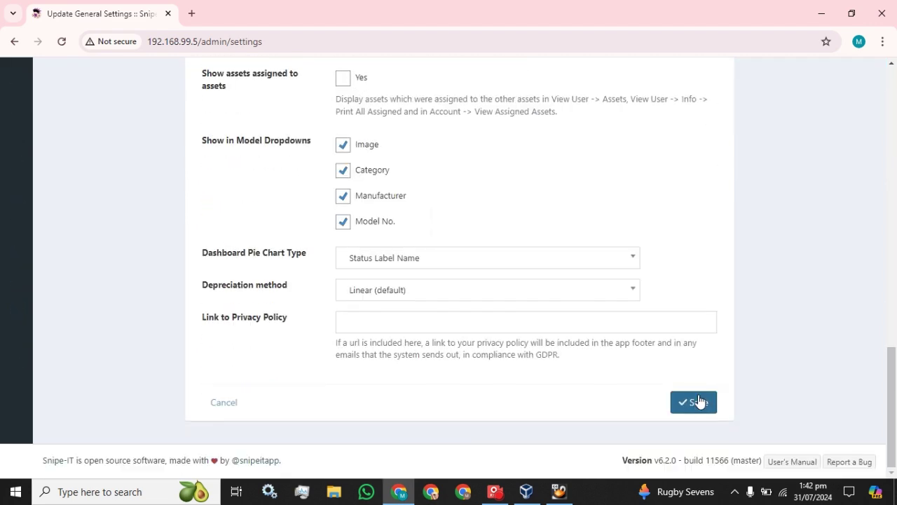
{"action": "left_click", "coordinate": [694, 402]}
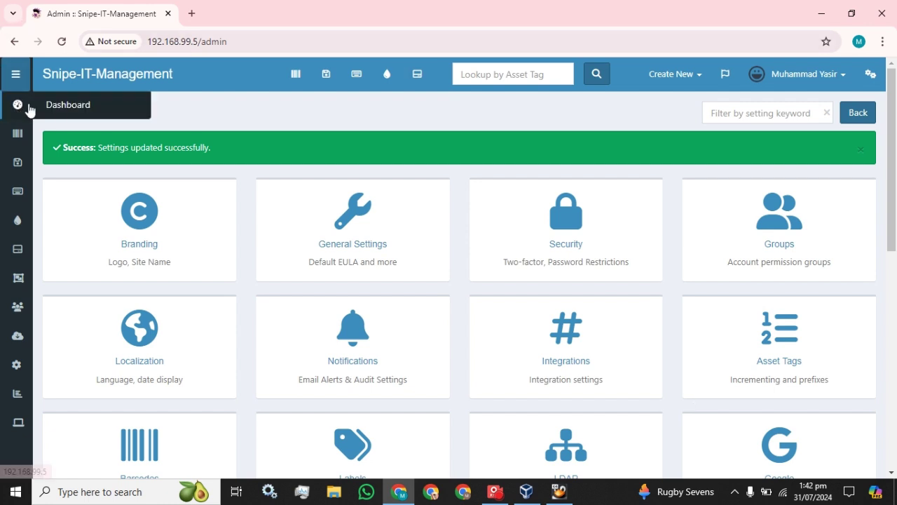
Step: Create a new company named 'Company A' from the Companies list
{"action": "left_click", "coordinate": [61, 108]}
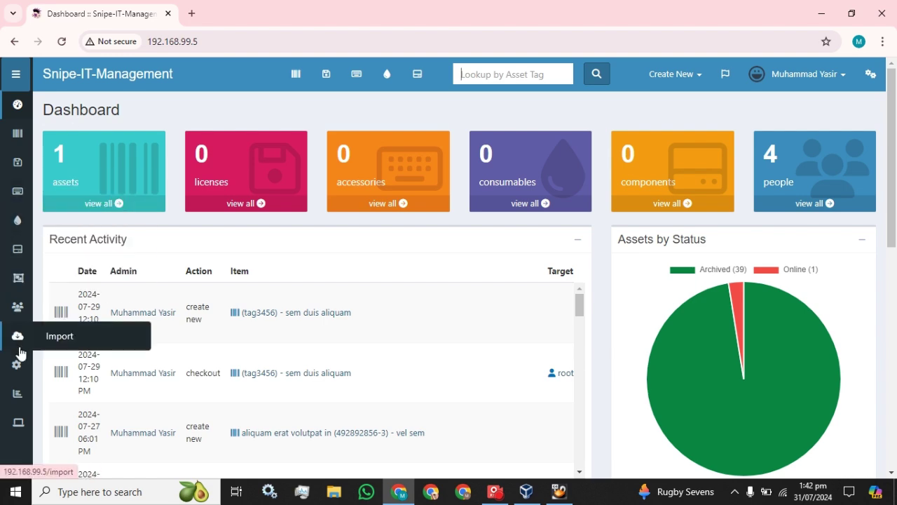
{"action": "mouse_move", "coordinate": [18, 373]}
{"action": "scroll", "coordinate": [71, 370], "scroll_direction": "down", "scroll_amount": 3}
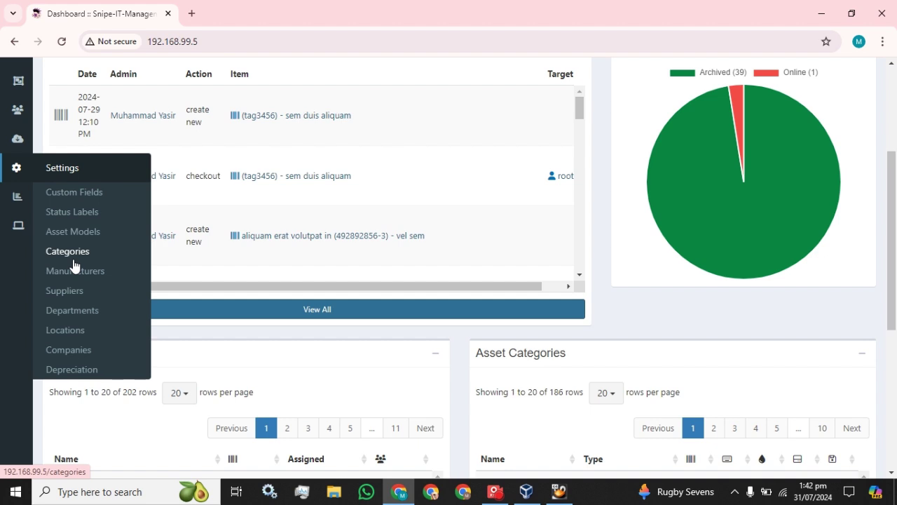
{"action": "left_click", "coordinate": [70, 354]}
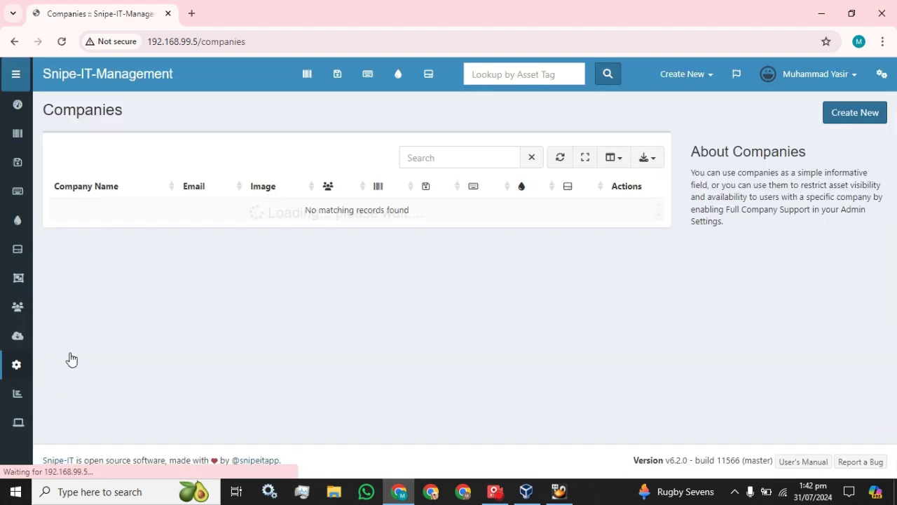
{"action": "left_click", "coordinate": [838, 112]}
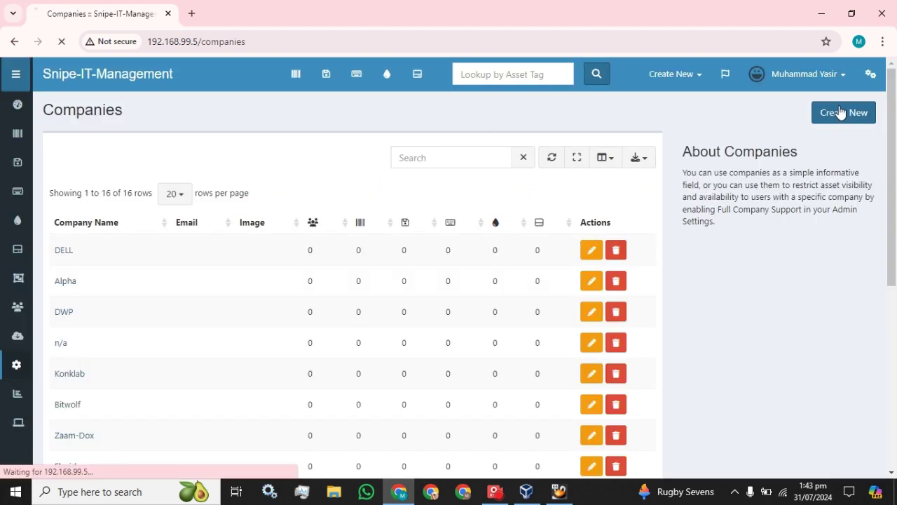
{"action": "type", "text": "Comap"}
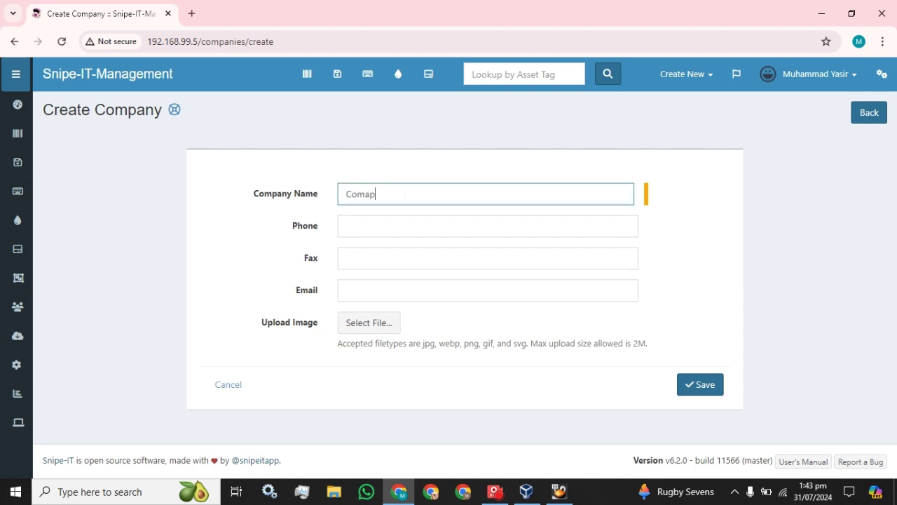
{"action": "key", "text": "BackSpace"}
{"action": "key", "text": "BackSpace"}
{"action": "type", "text": "pany A"}
{"action": "left_click", "coordinate": [691, 389]}
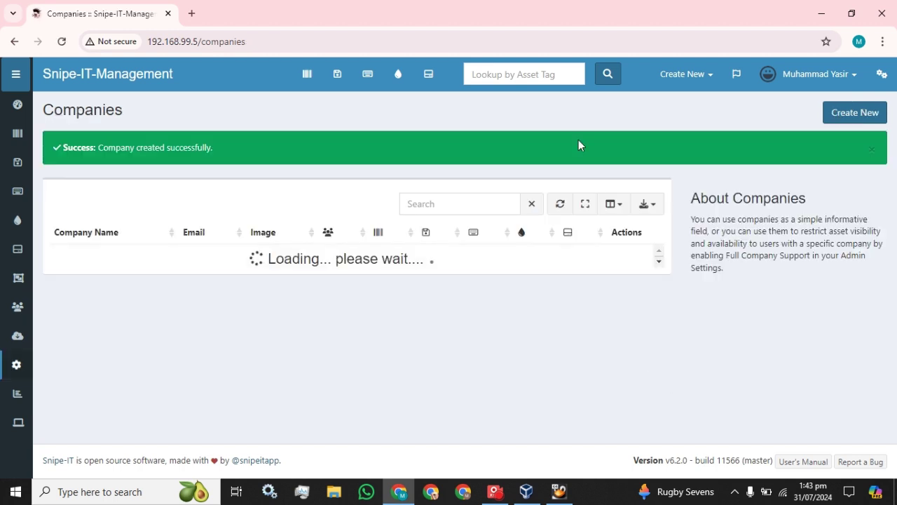
Step: Create a second company named 'Company B'
{"action": "left_click", "coordinate": [869, 112]}
{"action": "left_click", "coordinate": [378, 197]}
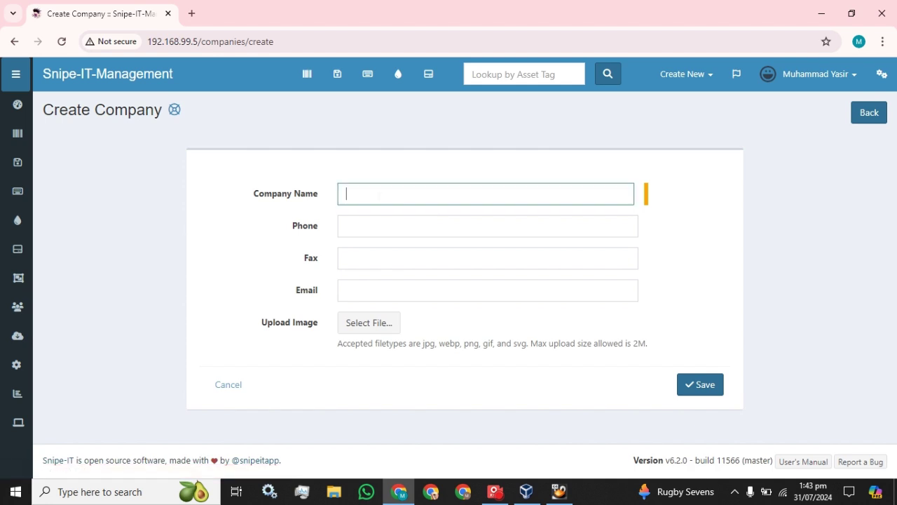
{"action": "type", "text": "Comap"}
{"action": "key", "text": "BackSpace"}
{"action": "key", "text": "BackSpace"}
{"action": "type", "text": "pany"}
{"action": "key", "text": "BackSpace"}
{"action": "type", "text": "y B"}
{"action": "left_click", "coordinate": [706, 389]}
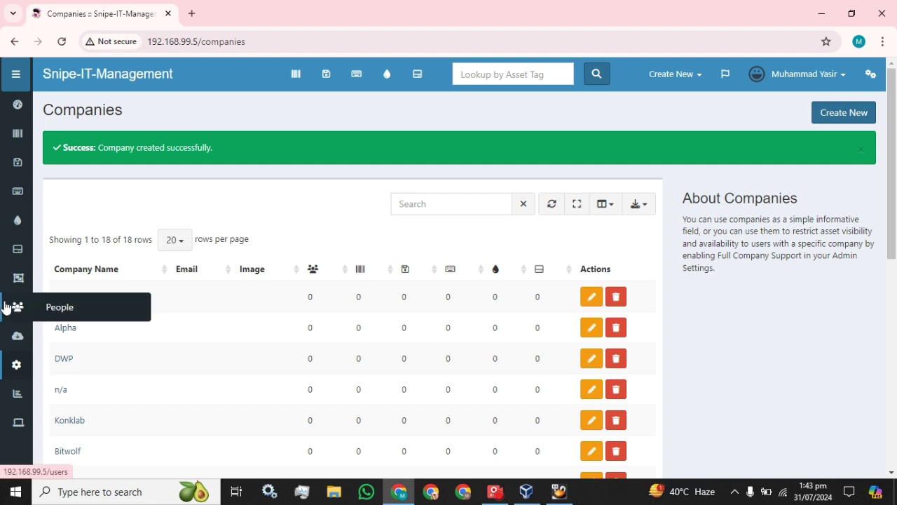
Step: Start a new user with first name test, last name A, username test_a, and a password
{"action": "left_click", "coordinate": [57, 311]}
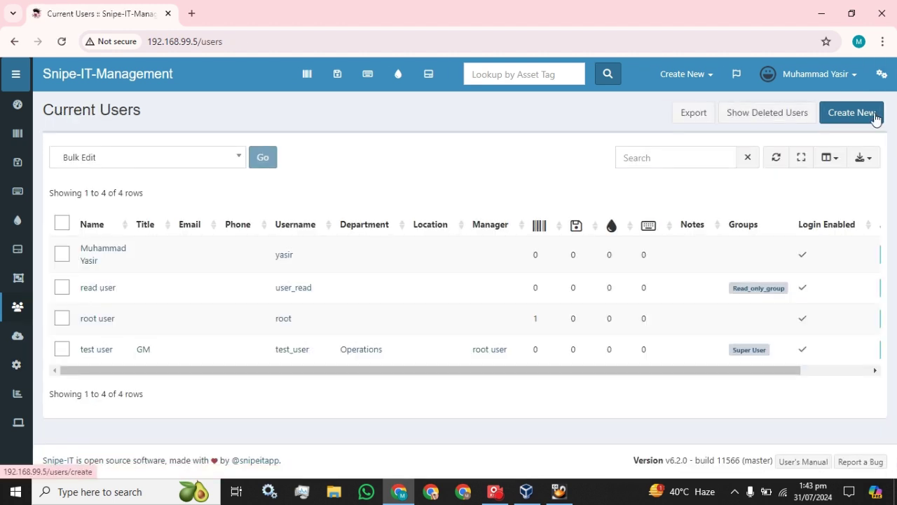
{"action": "left_click", "coordinate": [868, 120]}
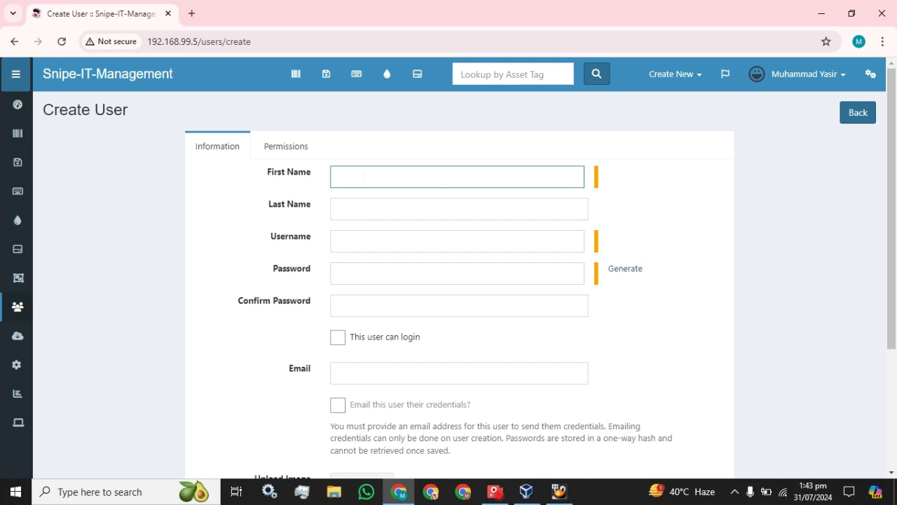
{"action": "type", "text": "test"}
{"action": "key", "text": "Tab"}
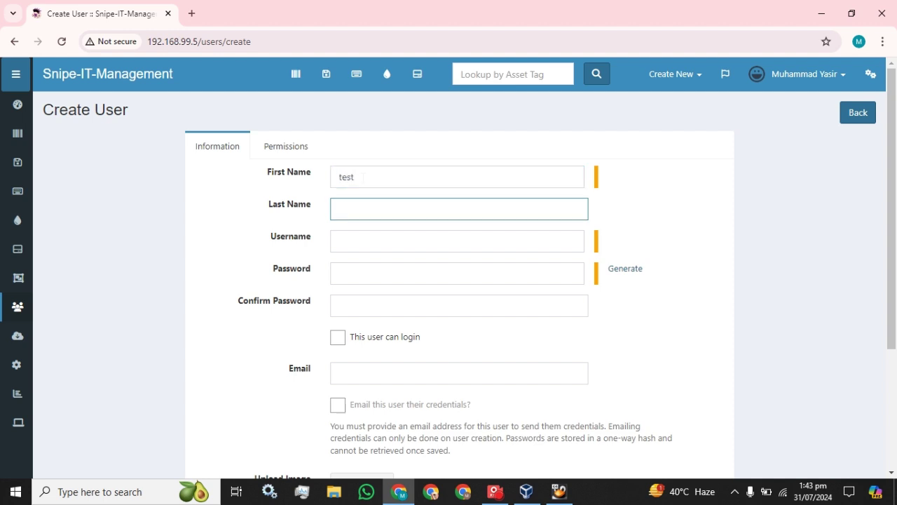
{"action": "type", "text": "A"}
{"action": "key", "text": "Tab"}
{"action": "type", "text": "te"}
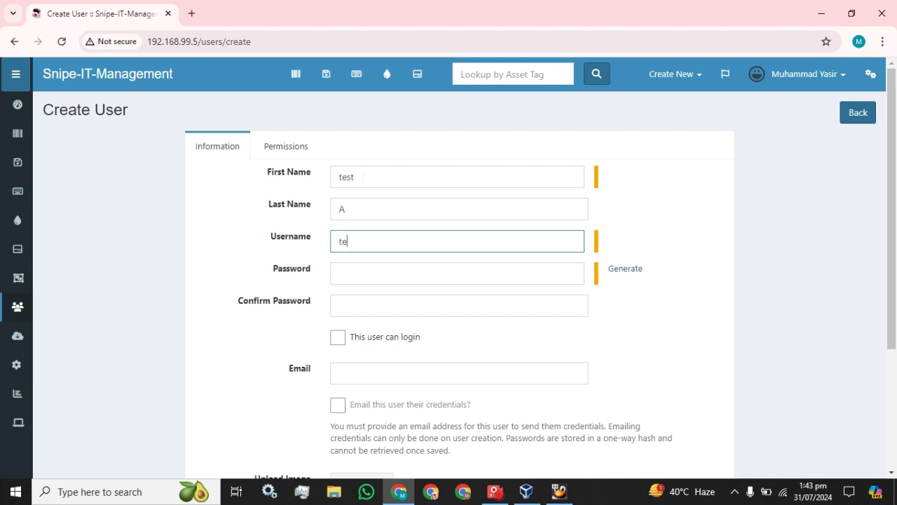
{"action": "type", "text": "st_a"}
{"action": "key", "text": "Tab"}
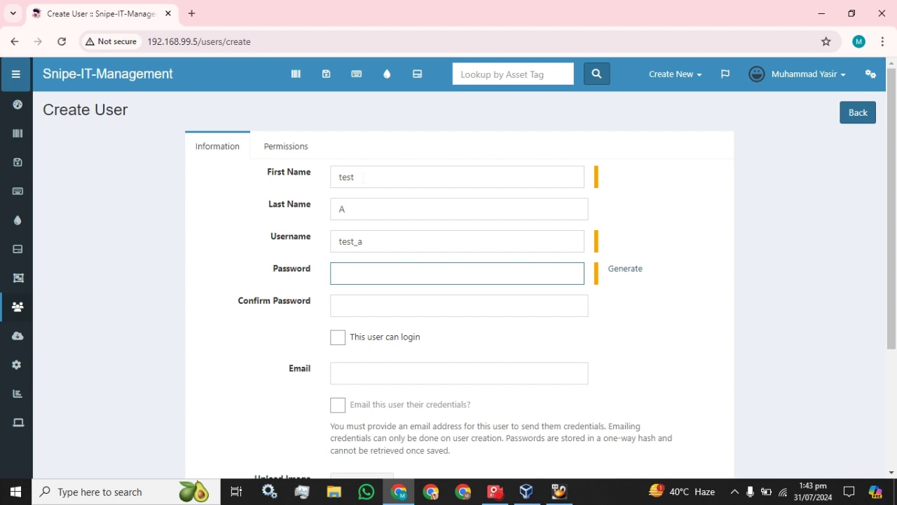
{"action": "type", "text": "12345678901234"}
{"action": "key", "text": "Tab"}
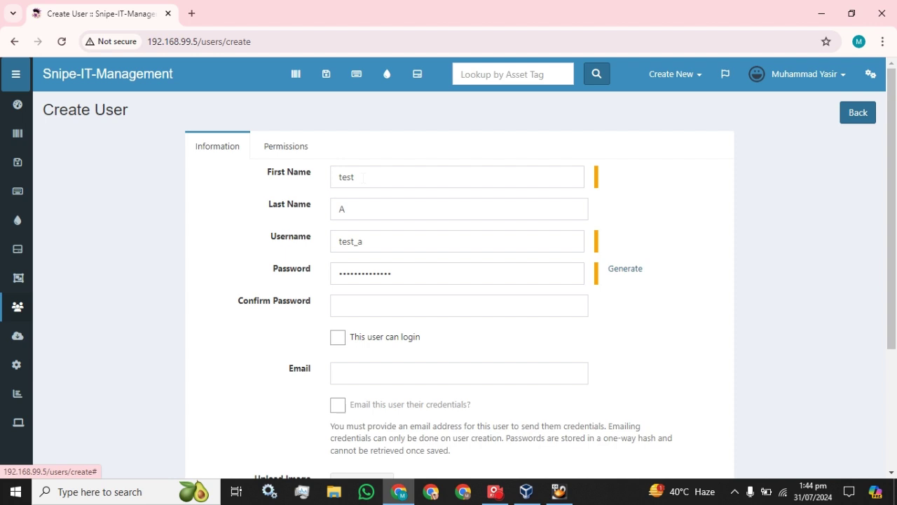
Step: Confirm the password, allow the user to log in, and reveal the optional fields
{"action": "left_click", "coordinate": [365, 305]}
{"action": "type", "text": "1"}
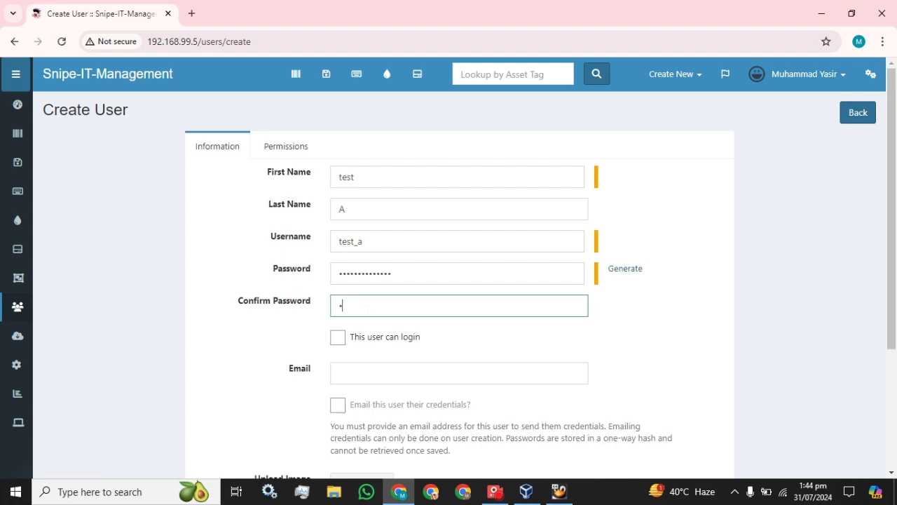
{"action": "type", "text": "2345678901234"}
{"action": "left_click", "coordinate": [339, 338]}
{"action": "scroll", "coordinate": [507, 287], "scroll_direction": "down", "scroll_amount": 3}
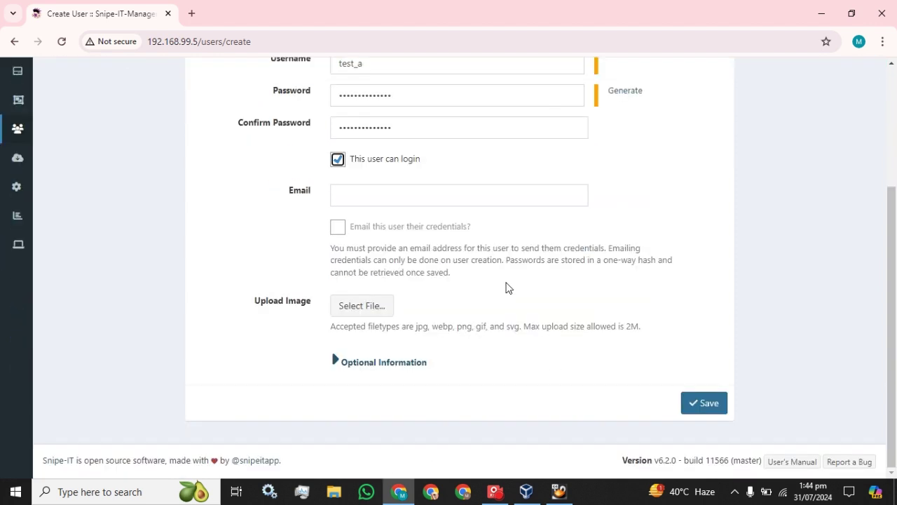
{"action": "left_click", "coordinate": [337, 363]}
{"action": "scroll", "coordinate": [379, 280], "scroll_direction": "down", "scroll_amount": 3}
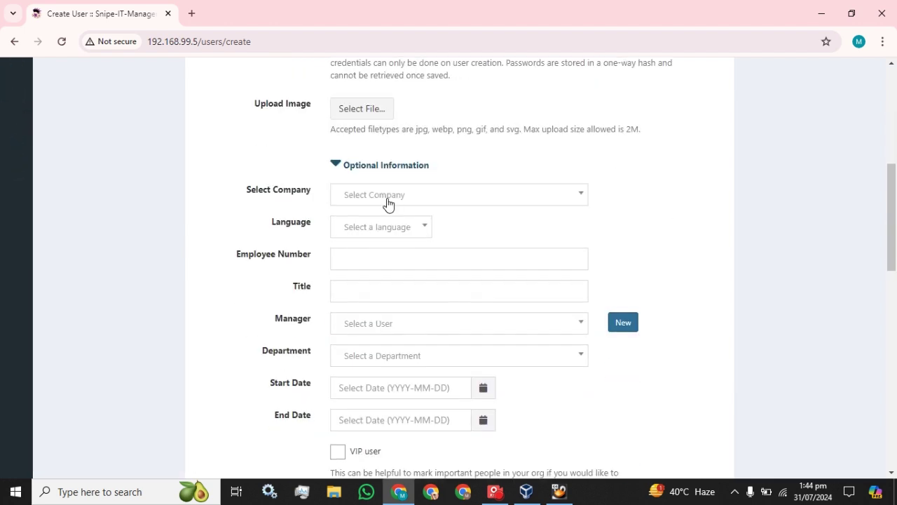
Step: Assign the user to Company A and Read_only_group, then save
{"action": "left_click", "coordinate": [431, 200]}
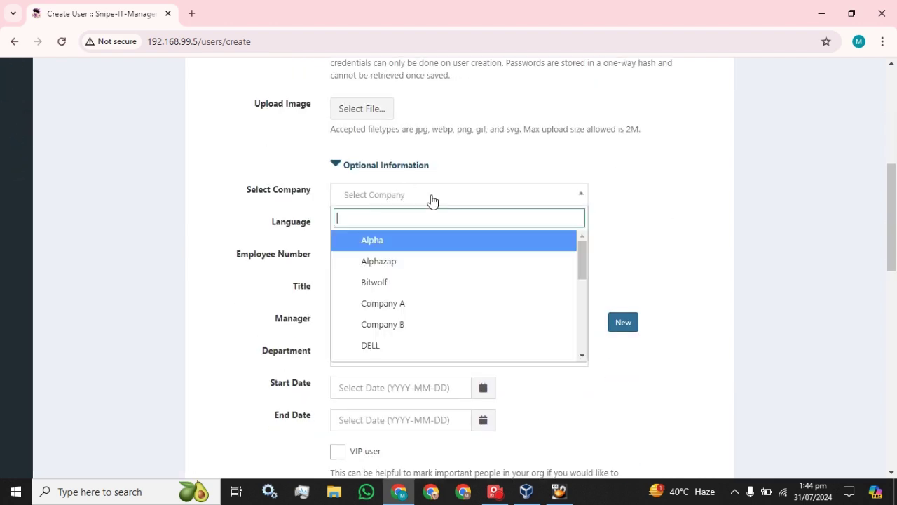
{"action": "left_click", "coordinate": [427, 309]}
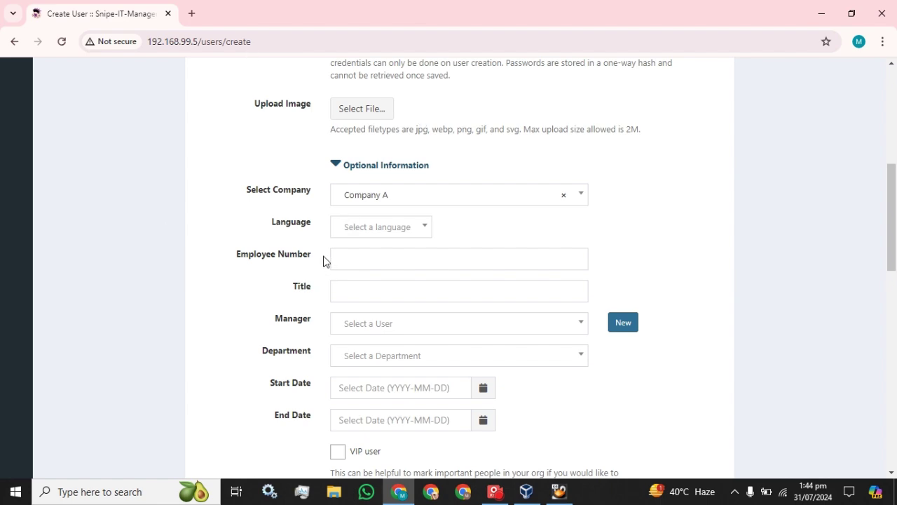
{"action": "scroll", "coordinate": [323, 260], "scroll_direction": "down", "scroll_amount": 4}
{"action": "scroll", "coordinate": [346, 192], "scroll_direction": "down", "scroll_amount": 4}
{"action": "scroll", "coordinate": [349, 194], "scroll_direction": "down", "scroll_amount": 4}
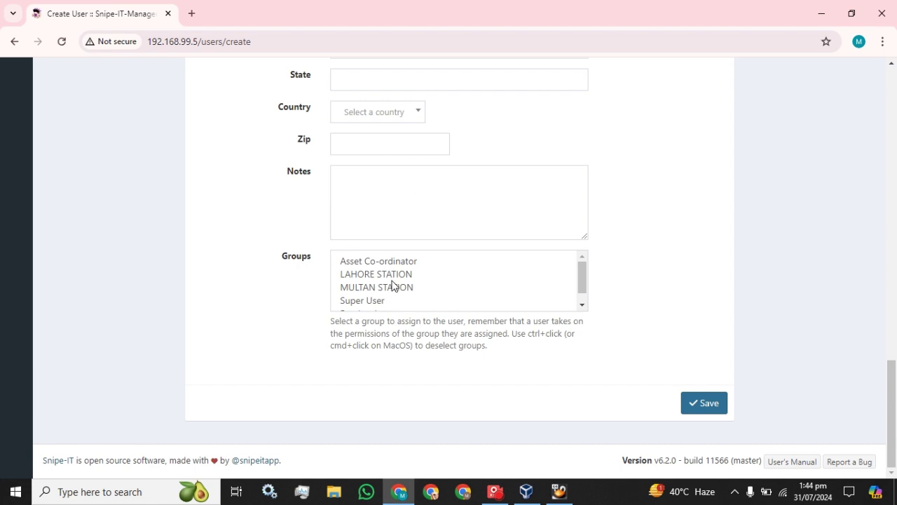
{"action": "scroll", "coordinate": [403, 288], "scroll_direction": "down", "scroll_amount": 1}
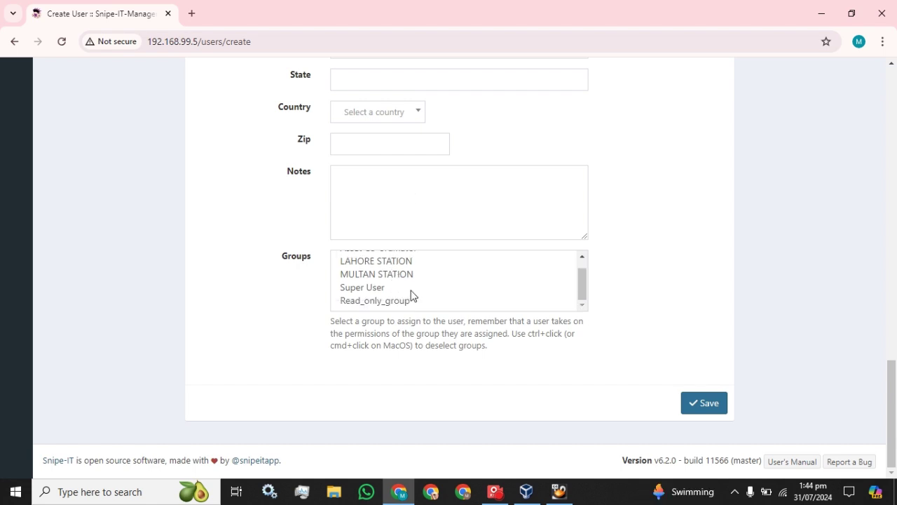
{"action": "left_click", "coordinate": [377, 301]}
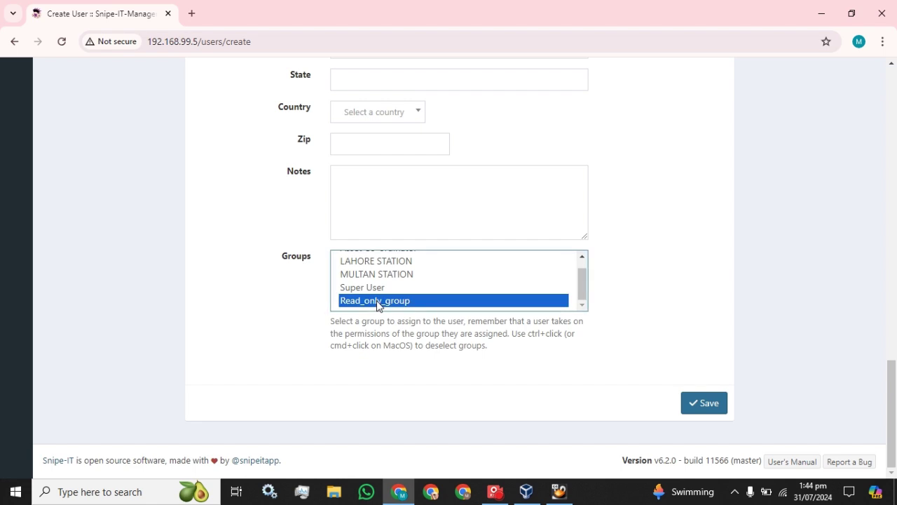
{"action": "left_click", "coordinate": [696, 402]}
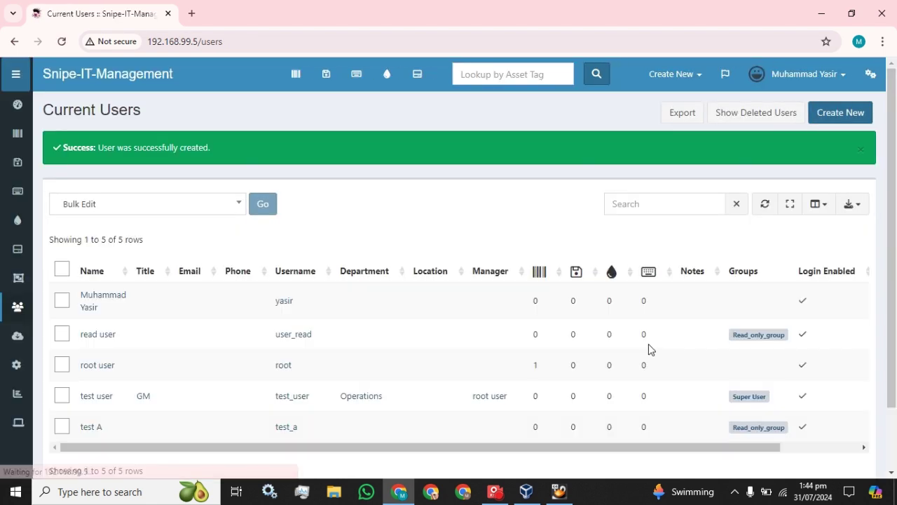
Step: Start another user with first name test, last name b, and username test_b
{"action": "left_click", "coordinate": [831, 113]}
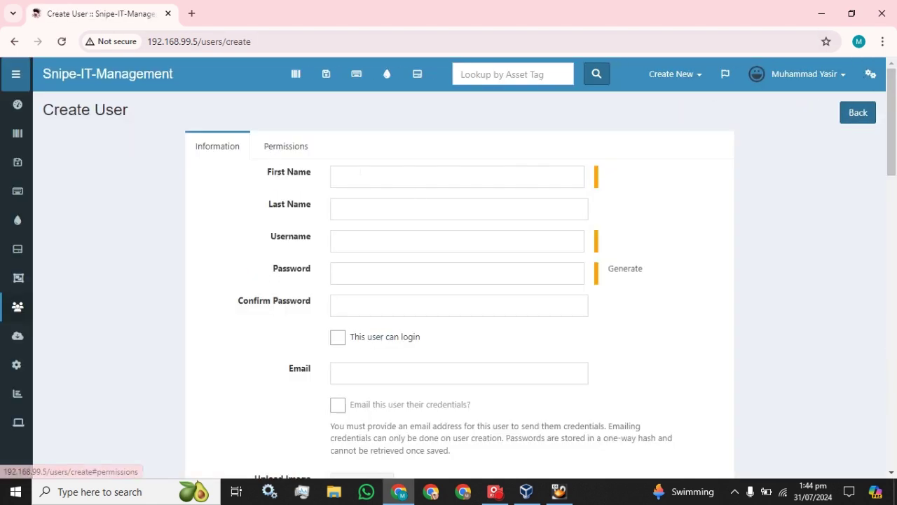
{"action": "left_click", "coordinate": [343, 179]}
{"action": "type", "text": "te"}
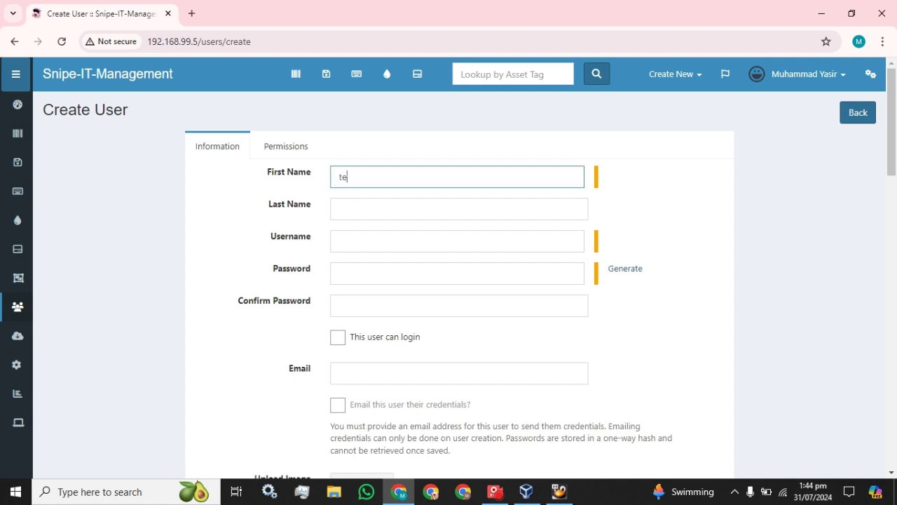
{"action": "type", "text": "st"}
{"action": "key", "text": "Tab"}
{"action": "type", "text": "b"}
{"action": "key", "text": "Tab"}
{"action": "type", "text": "y"}
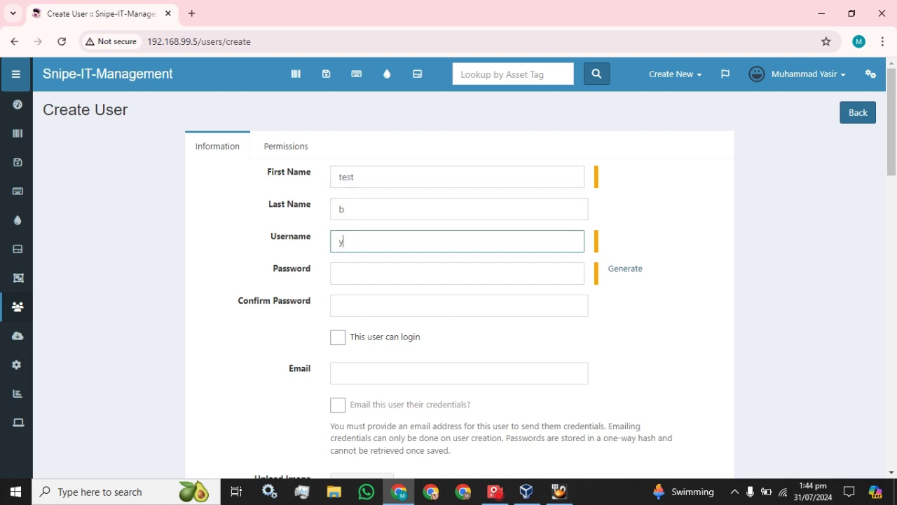
{"action": "key", "text": "BackSpace"}
{"action": "type", "text": "test_b"}
{"action": "key", "text": "Tab"}
Step: Enter and confirm the user's password and allow the user to log in
{"action": "type", "text": "password"}
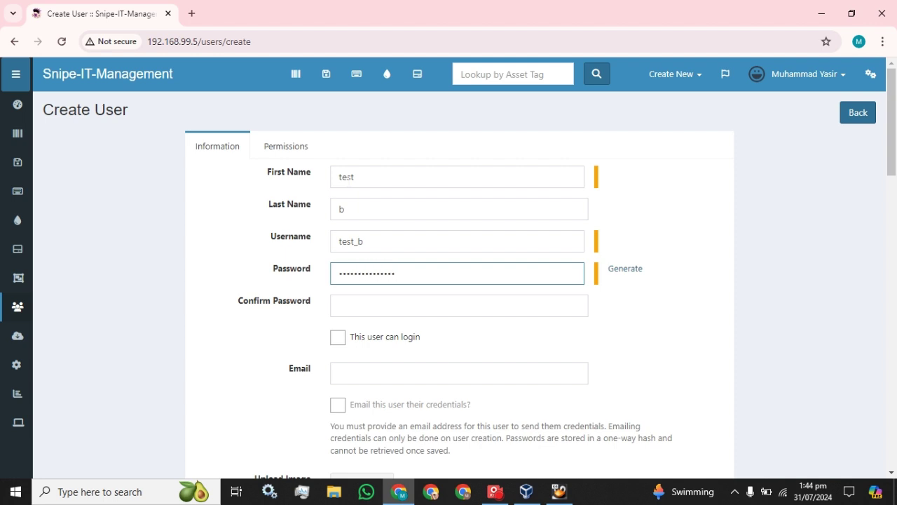
{"action": "key", "text": "Tab"}
{"action": "key", "text": "Tab"}
{"action": "type", "text": "t"}
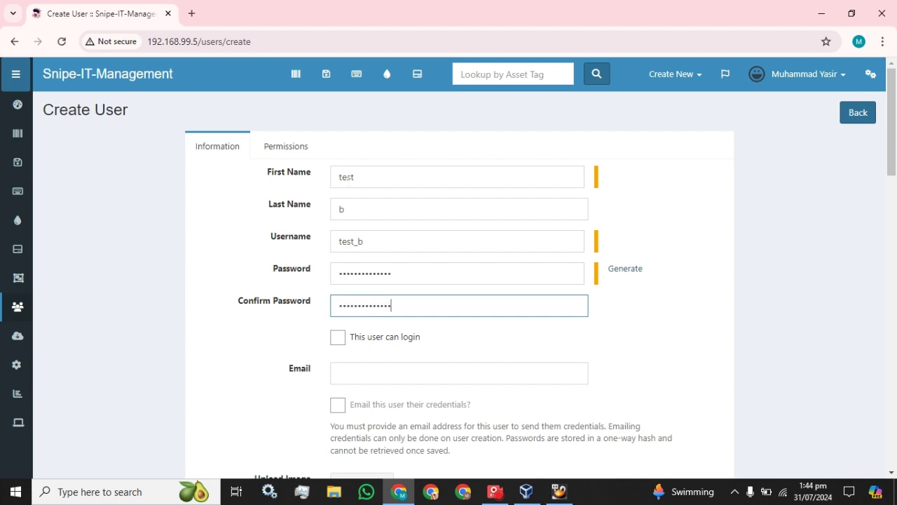
{"action": "left_click", "coordinate": [337, 340]}
{"action": "scroll", "coordinate": [337, 345], "scroll_direction": "down", "scroll_amount": 6}
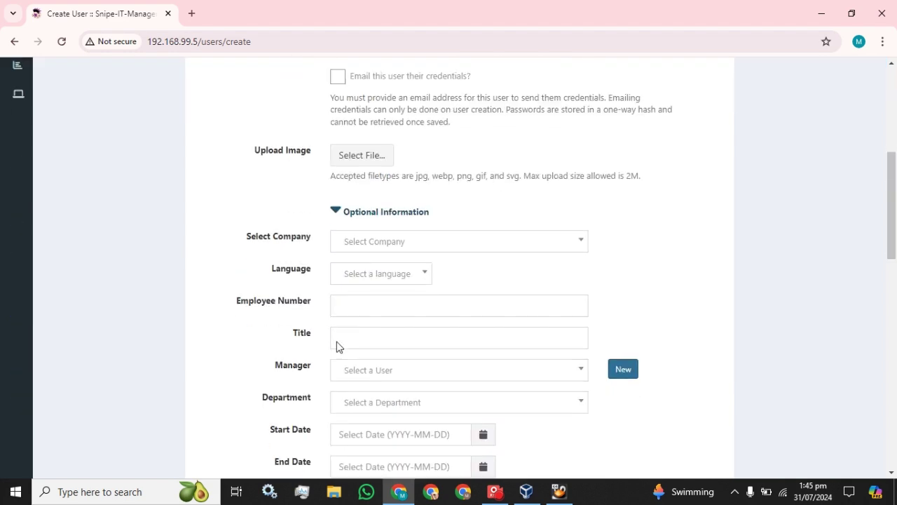
{"action": "scroll", "coordinate": [382, 258], "scroll_direction": "up", "scroll_amount": 1}
Step: Assign test_b to Company B and Read_only_group, then save
{"action": "left_click", "coordinate": [393, 245]}
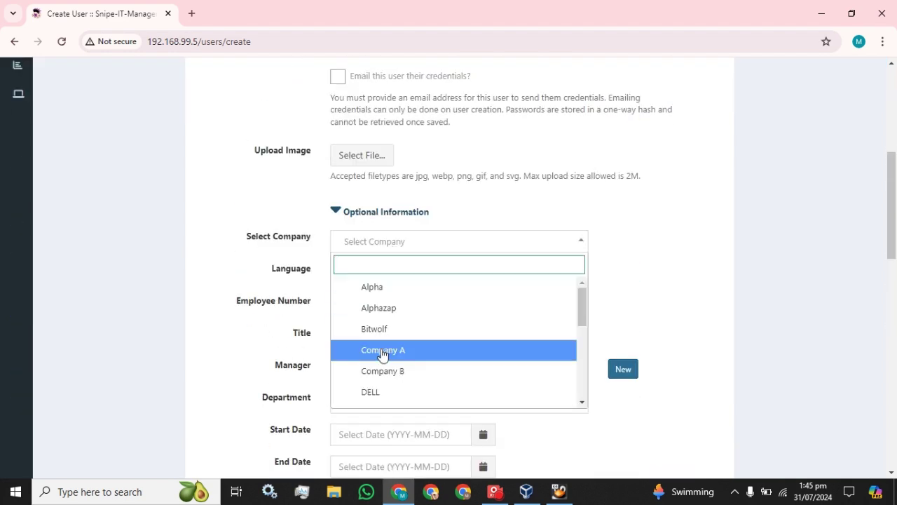
{"action": "left_click", "coordinate": [391, 379]}
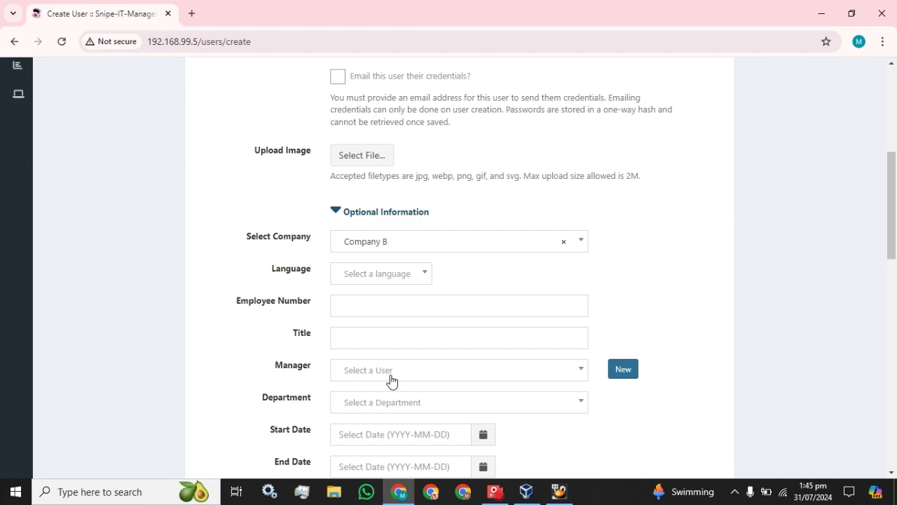
{"action": "scroll", "coordinate": [391, 380], "scroll_direction": "down", "scroll_amount": 15}
{"action": "scroll", "coordinate": [371, 307], "scroll_direction": "down", "scroll_amount": 1}
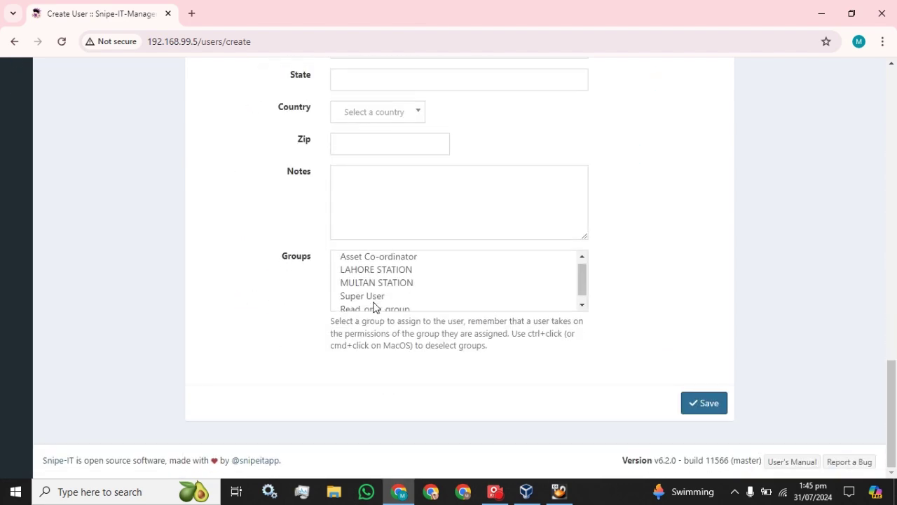
{"action": "left_click", "coordinate": [372, 303]}
{"action": "left_click", "coordinate": [718, 405]}
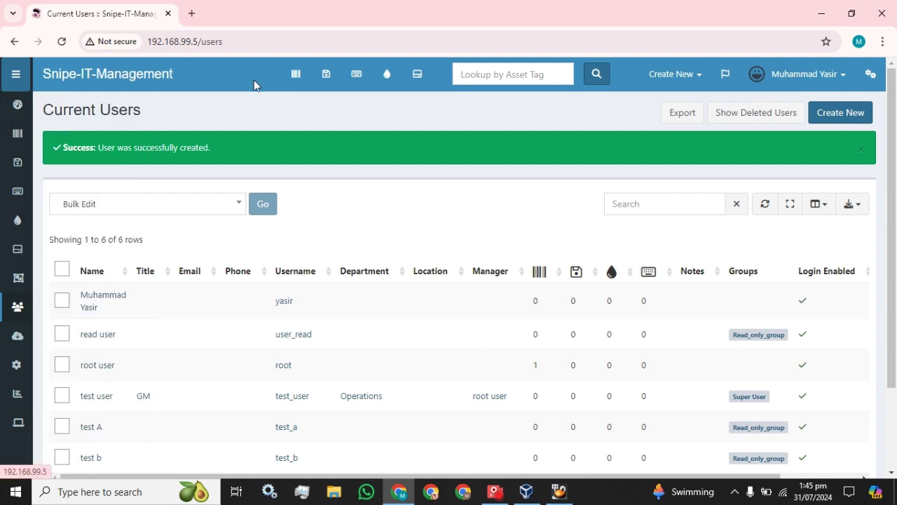
Step: Start a new Company A asset with tag tag1234 and serial sr5678u
{"action": "left_click", "coordinate": [295, 77]}
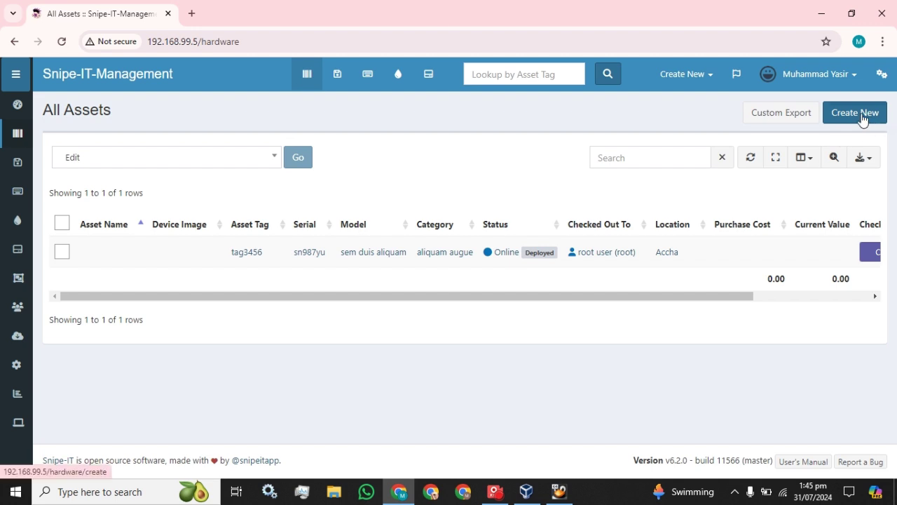
{"action": "left_click", "coordinate": [862, 119]}
{"action": "left_click", "coordinate": [416, 227]}
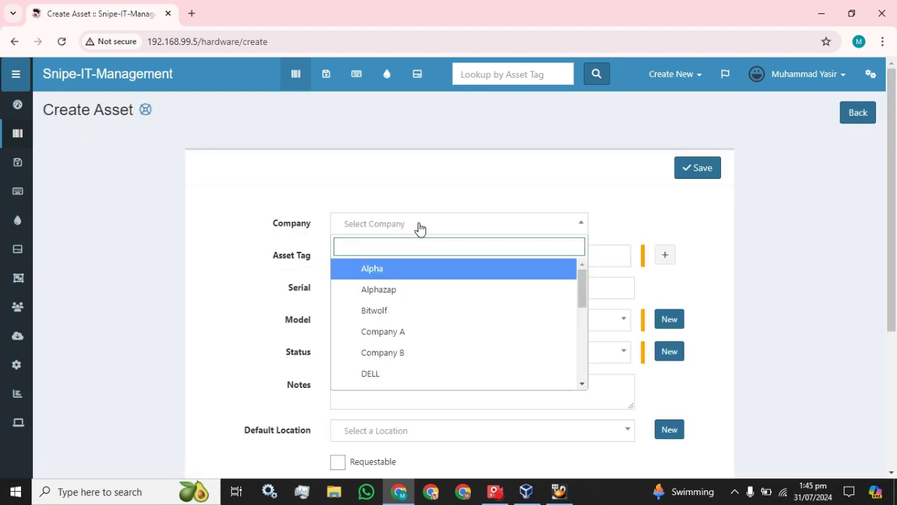
{"action": "left_click", "coordinate": [405, 332]}
{"action": "left_click", "coordinate": [382, 255]}
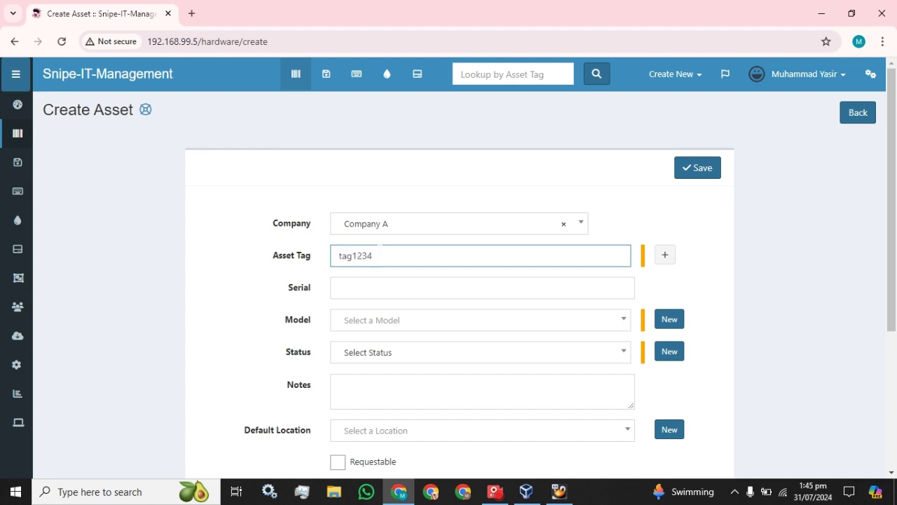
{"action": "left_click", "coordinate": [339, 287]}
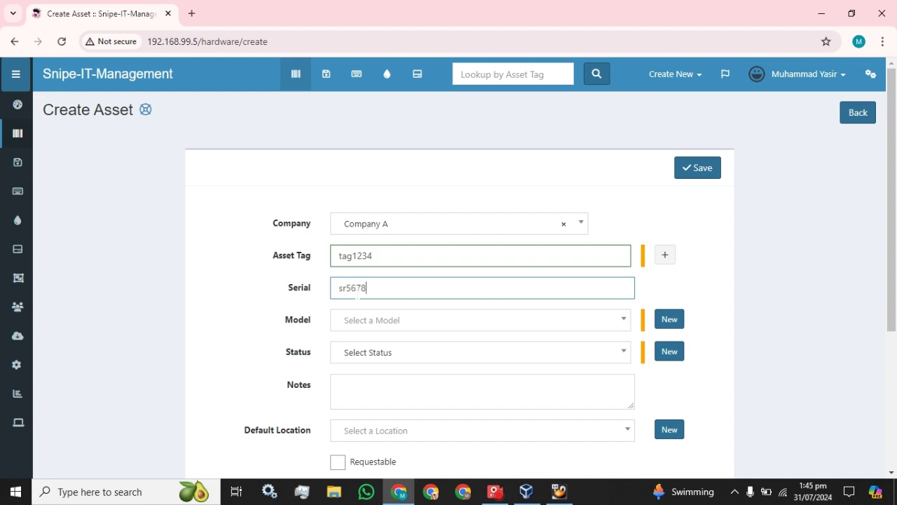
Step: Set the asset model to aliquam augue and the status to Online
{"action": "left_click", "coordinate": [380, 321]}
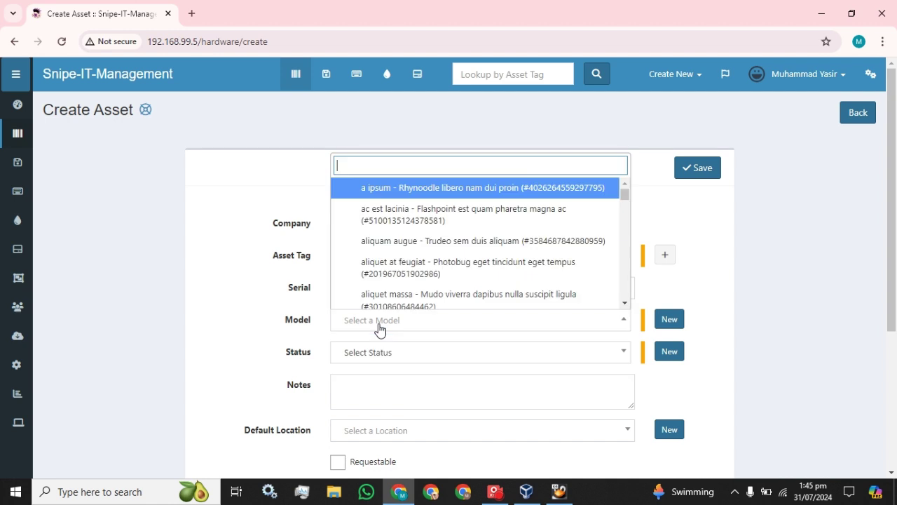
{"action": "left_click", "coordinate": [378, 240]}
{"action": "left_click", "coordinate": [407, 353]}
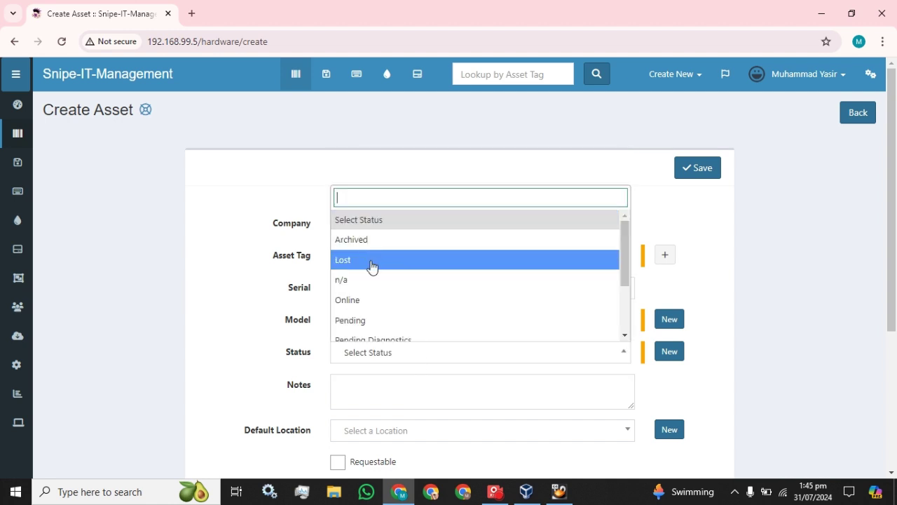
{"action": "scroll", "coordinate": [378, 301], "scroll_direction": "down", "scroll_amount": 1}
{"action": "left_click", "coordinate": [360, 240]}
Step: Check the asset out to test_a with default location Accha, and save
{"action": "scroll", "coordinate": [436, 334], "scroll_direction": "down", "scroll_amount": 2}
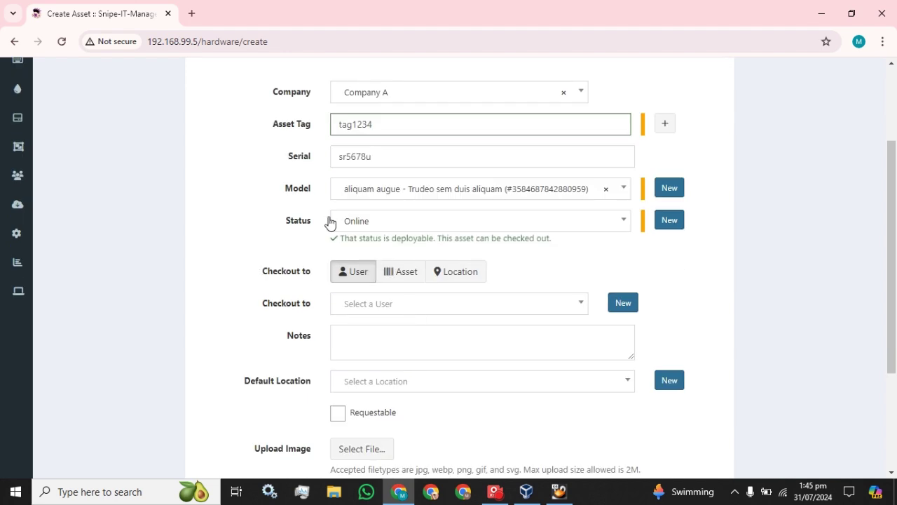
{"action": "scroll", "coordinate": [331, 222], "scroll_direction": "down", "scroll_amount": 2}
{"action": "left_click", "coordinate": [461, 174]}
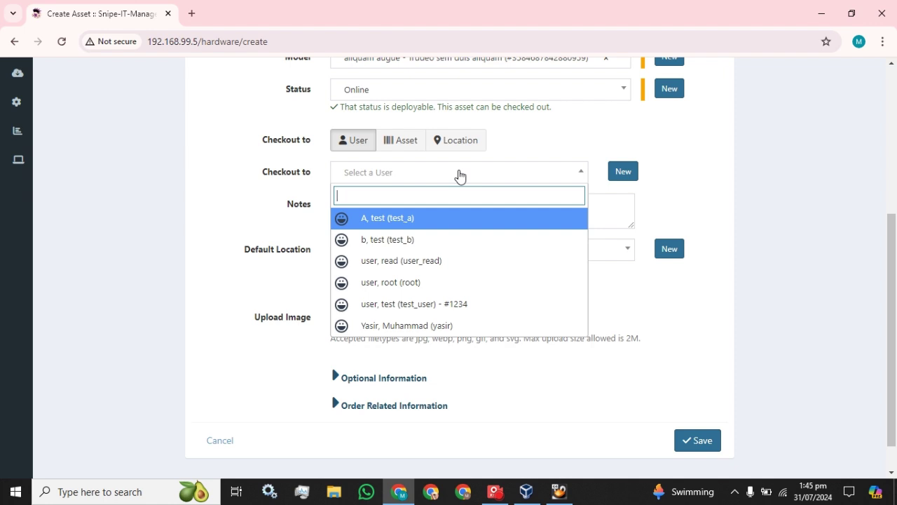
{"action": "left_click", "coordinate": [418, 222]}
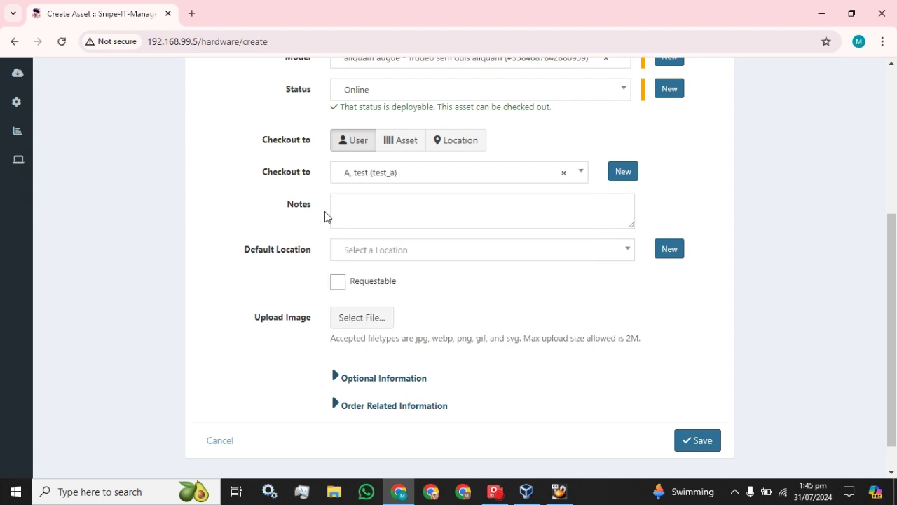
{"action": "left_click", "coordinate": [386, 253]}
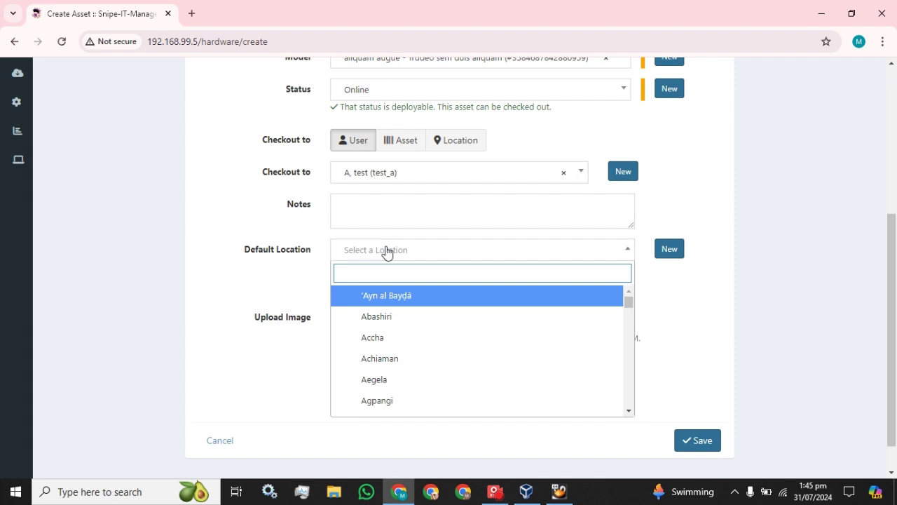
{"action": "left_click", "coordinate": [386, 344]}
{"action": "left_click", "coordinate": [693, 441]}
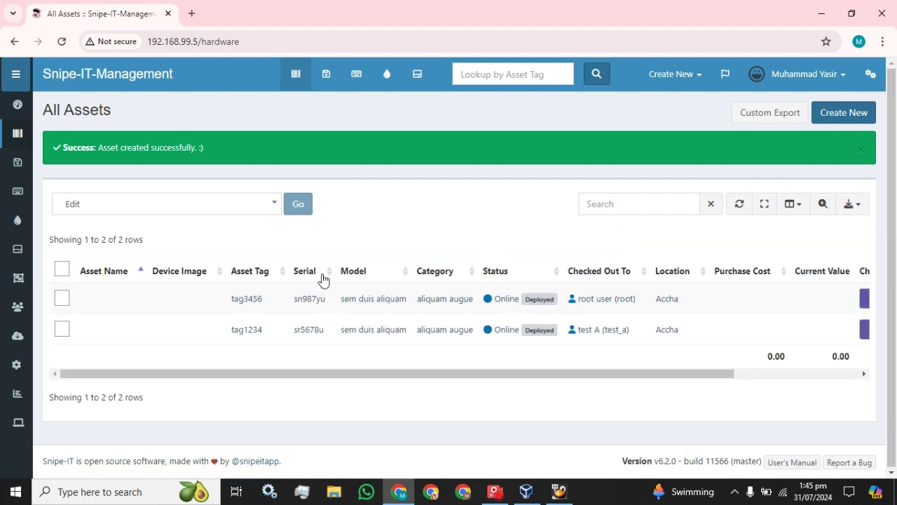
Step: Show the Company column in the All Assets table, then start a new asset
{"action": "left_click_drag", "start_coordinate": [582, 372], "coordinate": [561, 366]}
{"action": "left_click", "coordinate": [790, 204]}
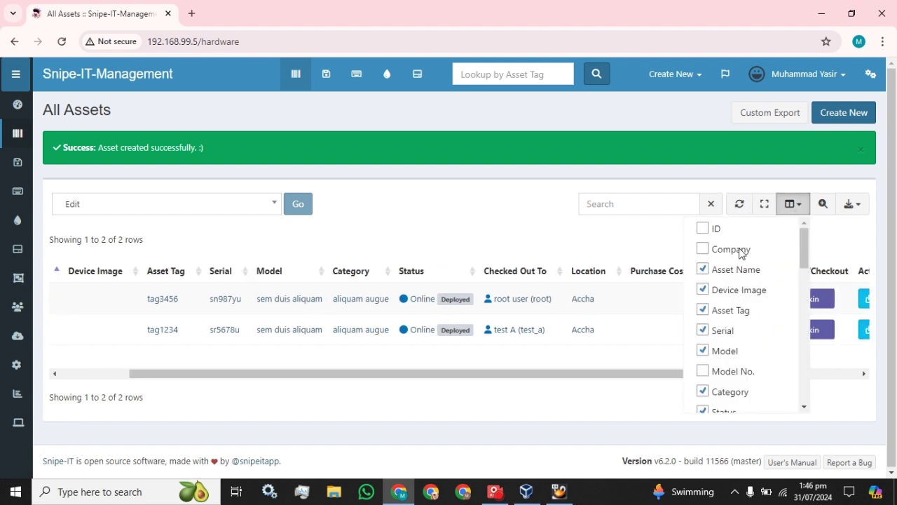
{"action": "left_click", "coordinate": [702, 249]}
{"action": "left_click", "coordinate": [643, 326]}
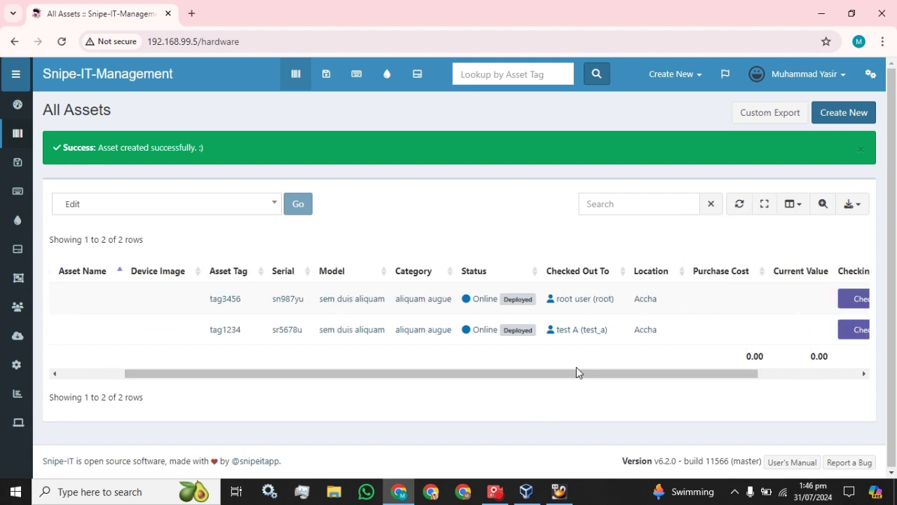
{"action": "left_click_drag", "start_coordinate": [576, 372], "coordinate": [188, 366]}
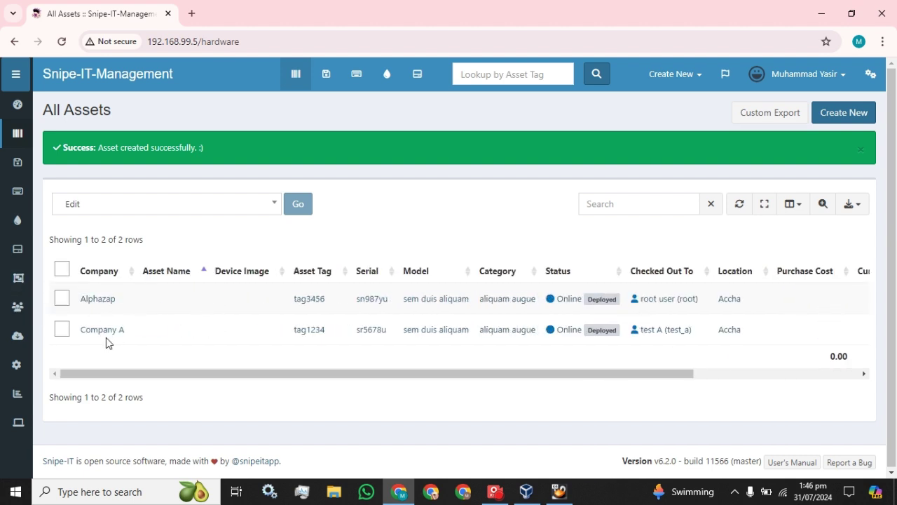
{"action": "left_click", "coordinate": [841, 112]}
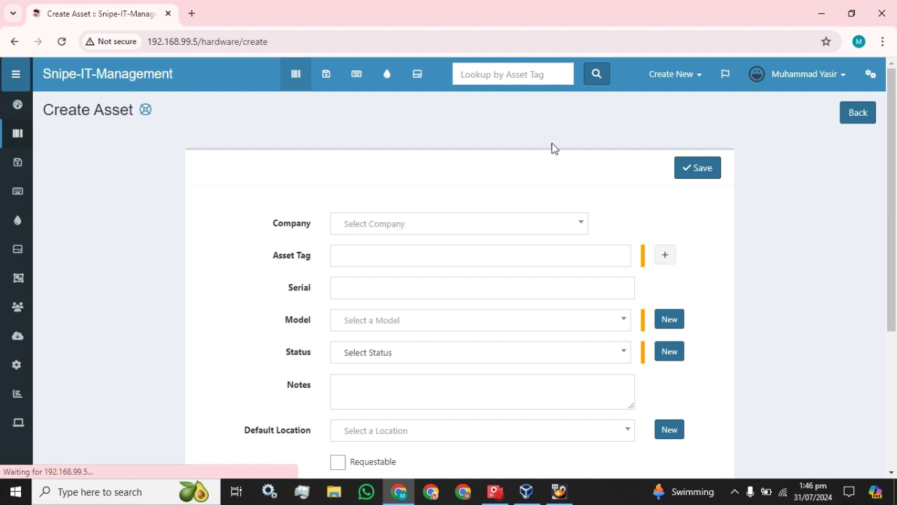
Step: Fill in a Company B asset: tag7890, serial srghj67, aliquet at feugiat Photobug model, status Online
{"action": "left_click", "coordinate": [378, 224]}
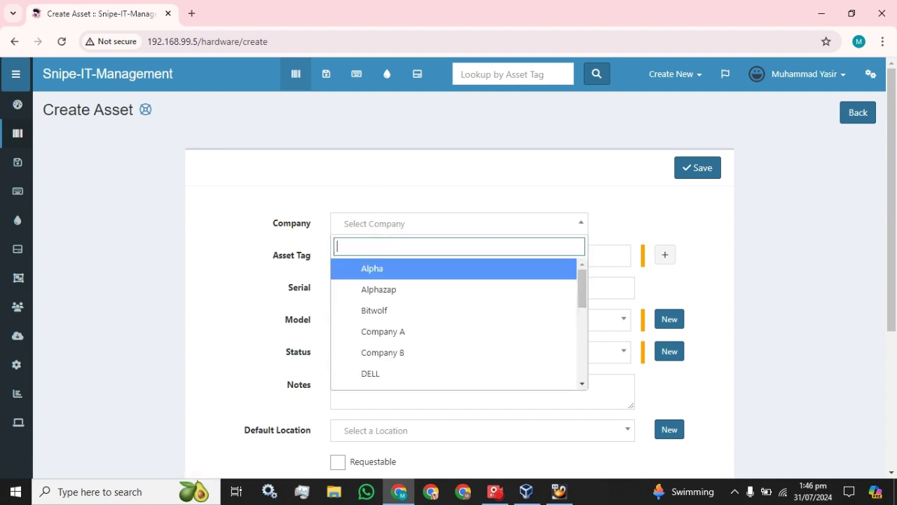
{"action": "left_click", "coordinate": [385, 352]}
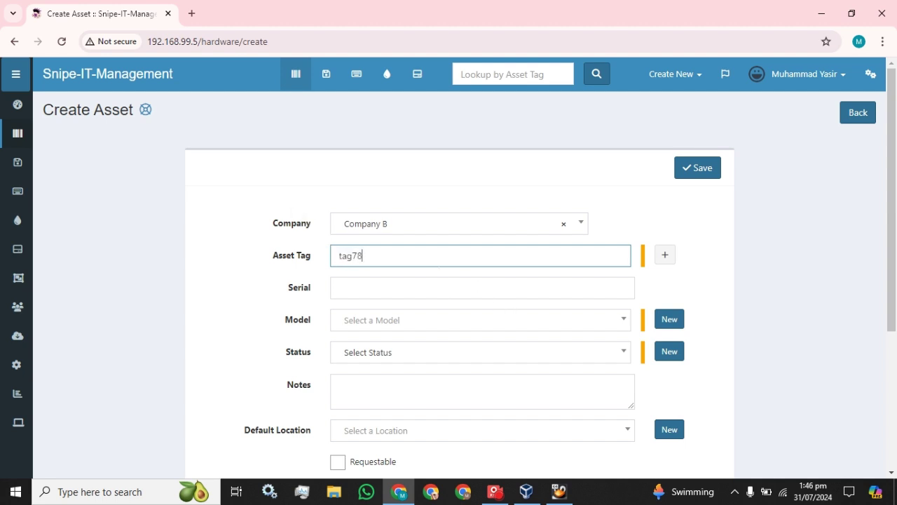
{"action": "left_click", "coordinate": [372, 289]}
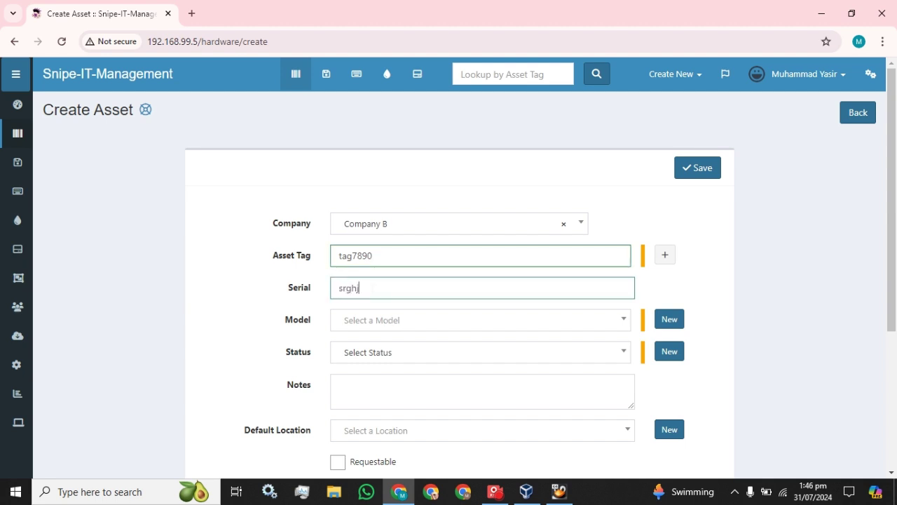
{"action": "left_click", "coordinate": [375, 320]}
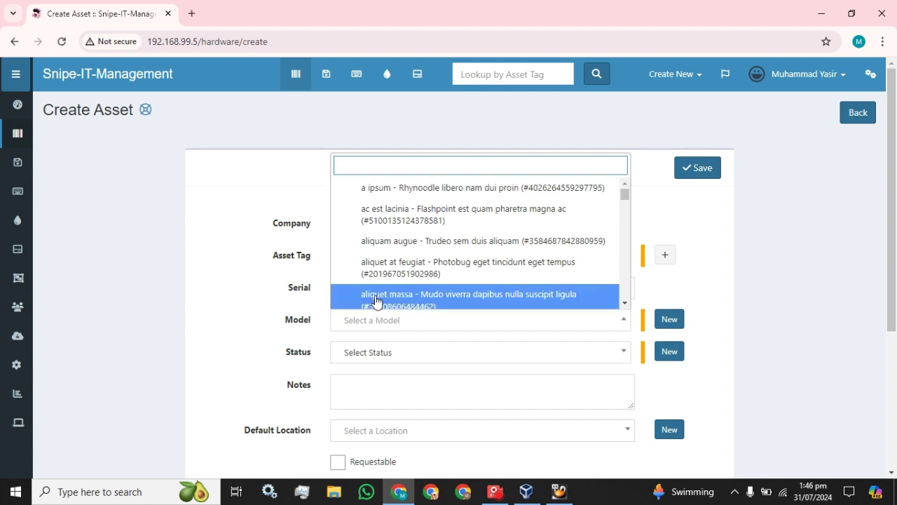
{"action": "left_click", "coordinate": [378, 266]}
{"action": "left_click", "coordinate": [378, 352]}
{"action": "left_click", "coordinate": [356, 302]}
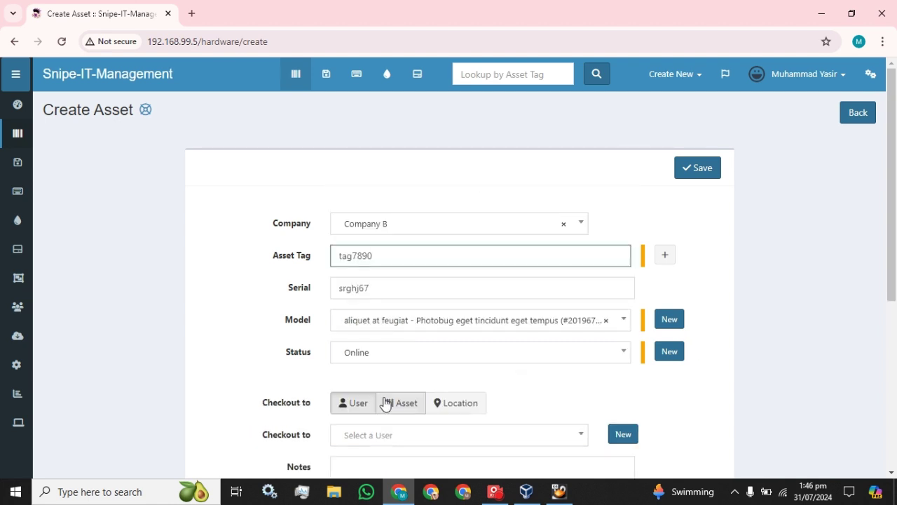
Step: Check the asset out to test_b with default location Agpangi, and save
{"action": "scroll", "coordinate": [404, 394], "scroll_direction": "down", "scroll_amount": 2}
{"action": "left_click", "coordinate": [387, 304]}
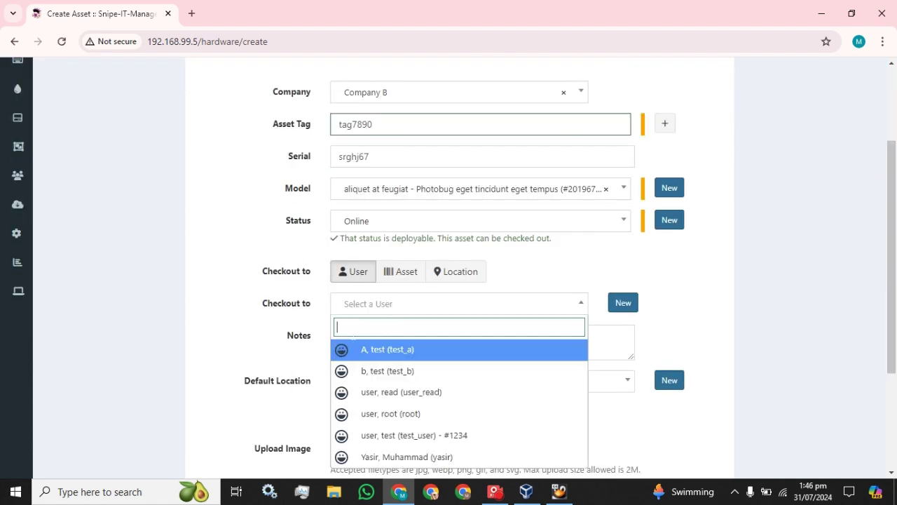
{"action": "left_click", "coordinate": [359, 371]}
{"action": "scroll", "coordinate": [340, 300], "scroll_direction": "down", "scroll_amount": 3}
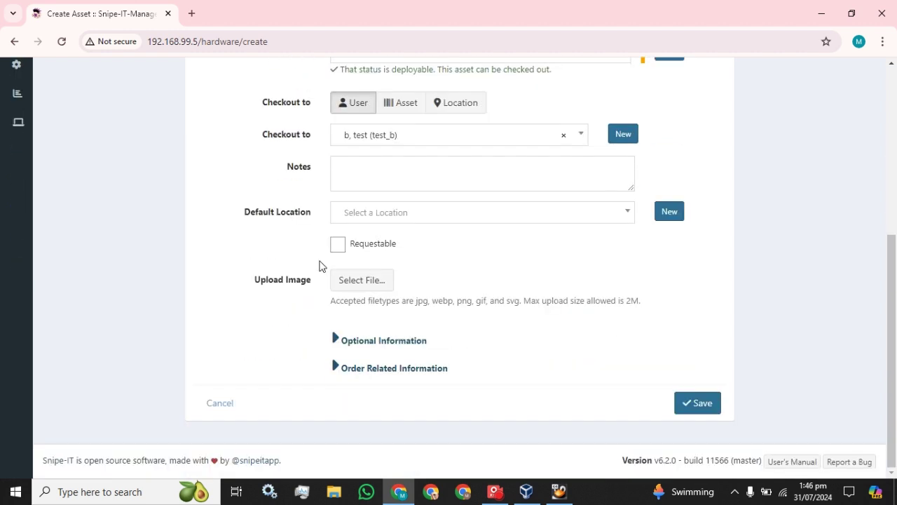
{"action": "left_click", "coordinate": [481, 217]}
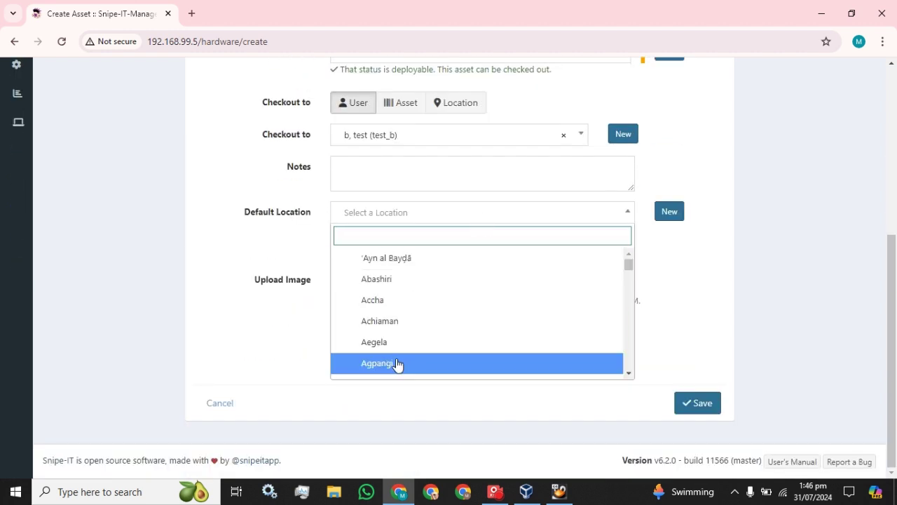
{"action": "left_click", "coordinate": [397, 363]}
{"action": "left_click", "coordinate": [701, 405]}
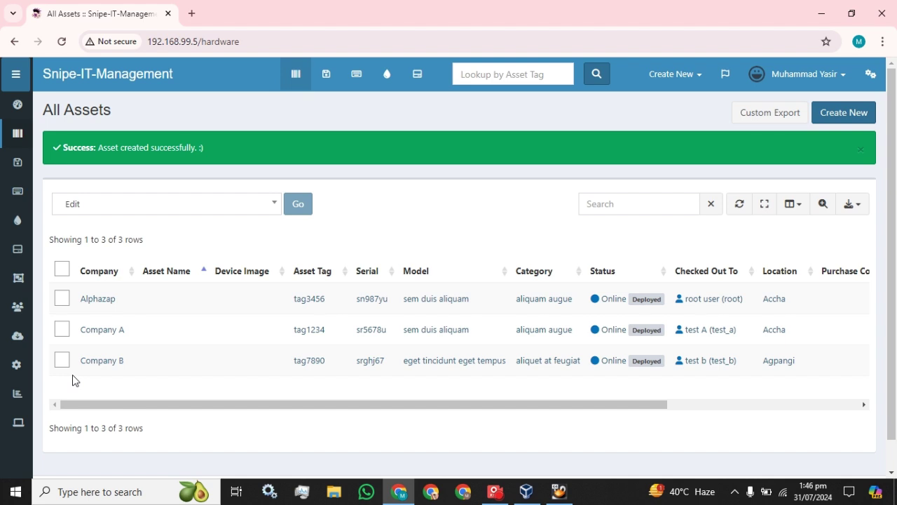
Step: Log out of the admin account and enter the test_a username and password
{"action": "left_click", "coordinate": [813, 74]}
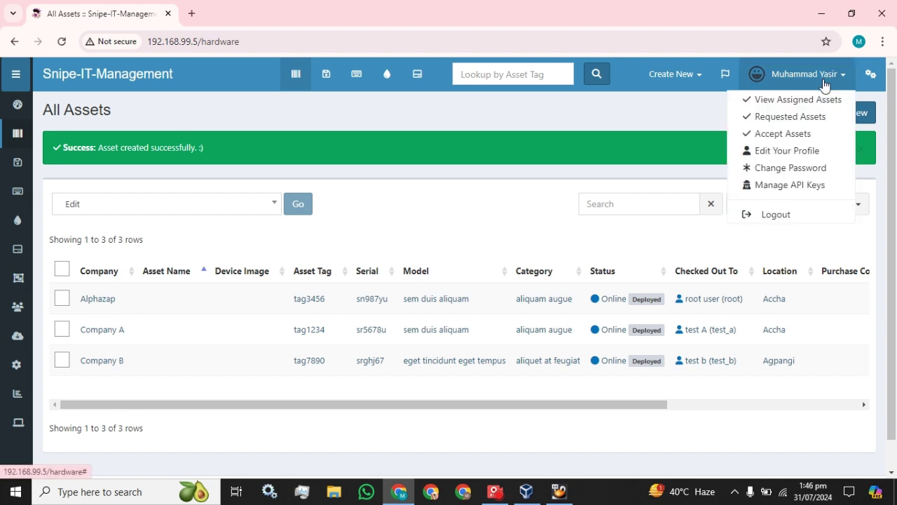
{"action": "left_click", "coordinate": [782, 214]}
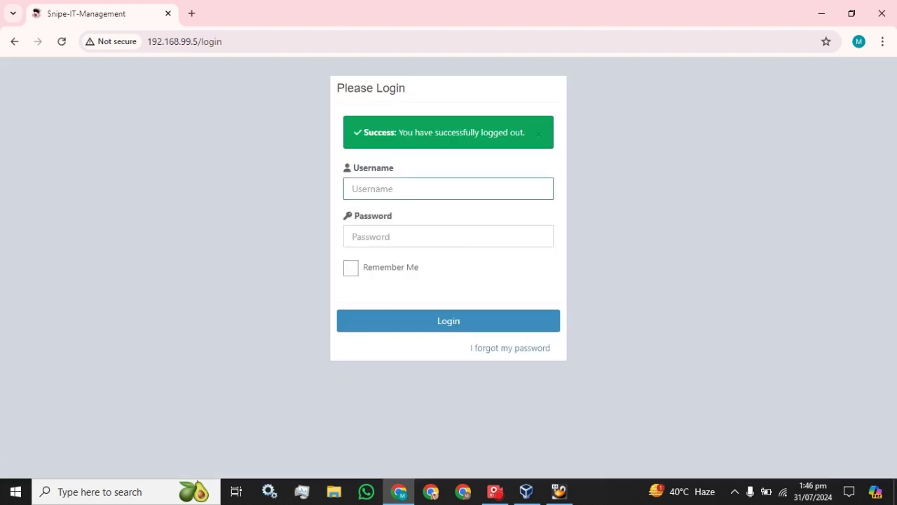
{"action": "type", "text": "test_a"}
{"action": "key", "text": "Tab"}
{"action": "type", "text": "t"}
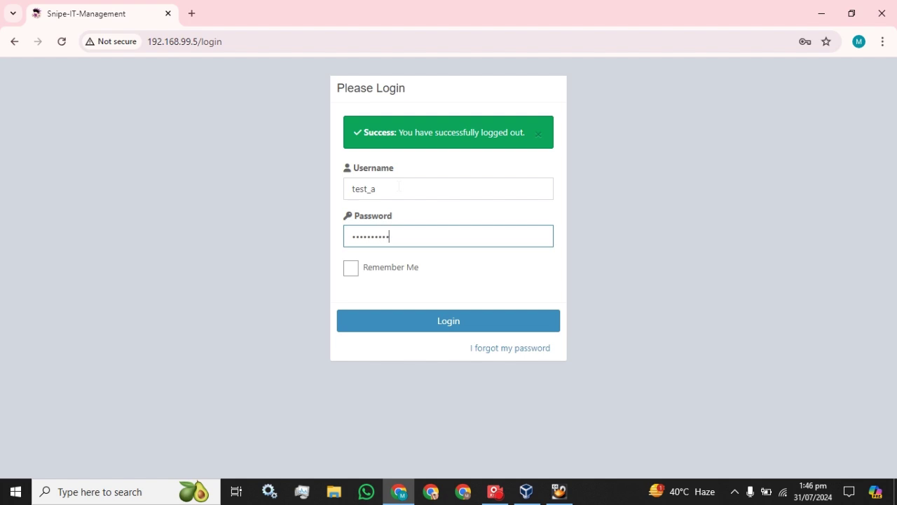
Step: Log in as test_a and confirm All Assets shows only tag1234 from Company A
{"action": "key", "text": "Return"}
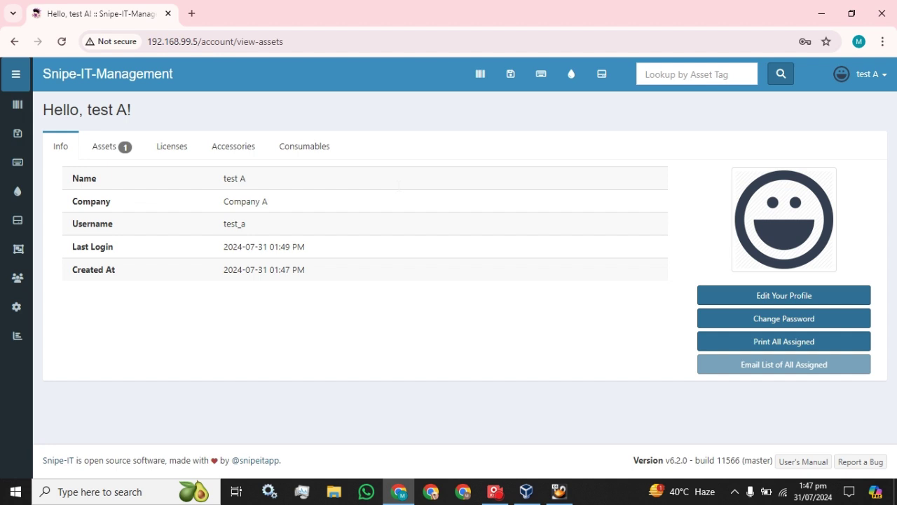
{"action": "mouse_move", "coordinate": [14, 109]}
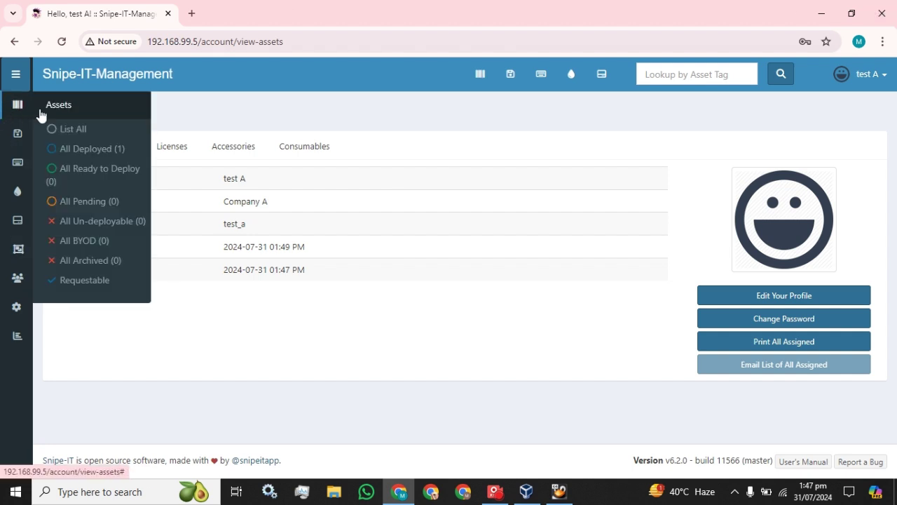
{"action": "left_click", "coordinate": [480, 77]}
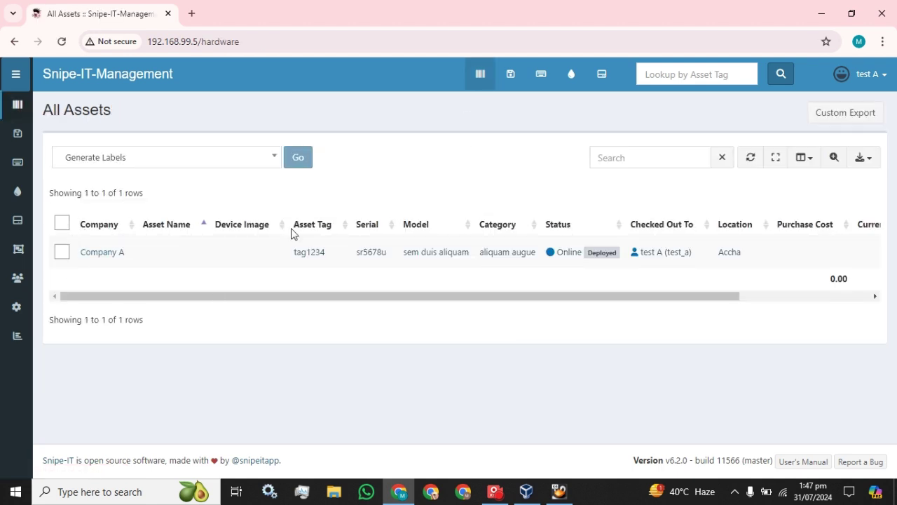
{"action": "mouse_move", "coordinate": [131, 239]}
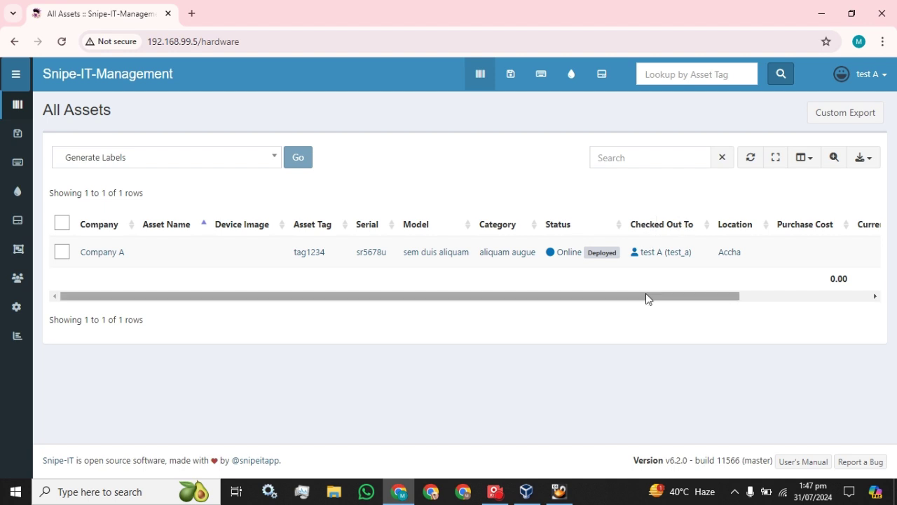
{"action": "left_click_drag", "start_coordinate": [645, 296], "coordinate": [553, 283]}
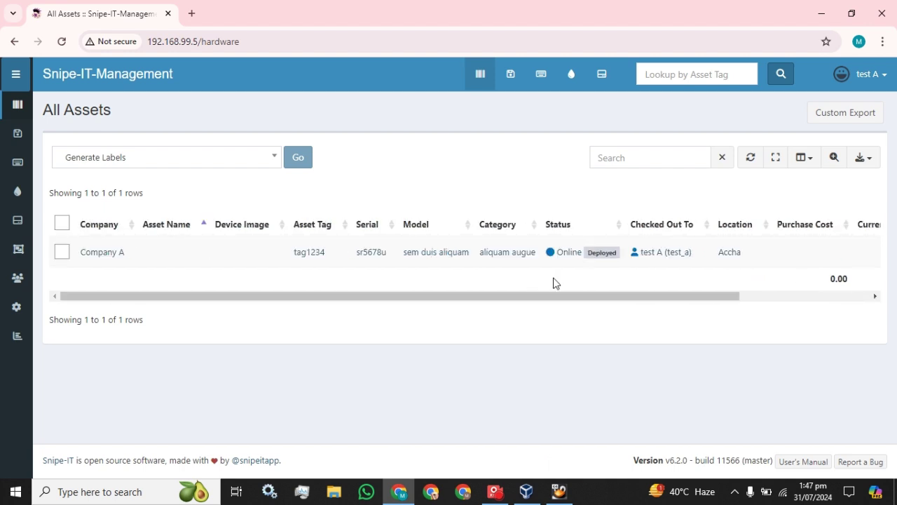
{"action": "left_click", "coordinate": [797, 160]}
{"action": "scroll", "coordinate": [731, 271], "scroll_direction": "down", "scroll_amount": 10}
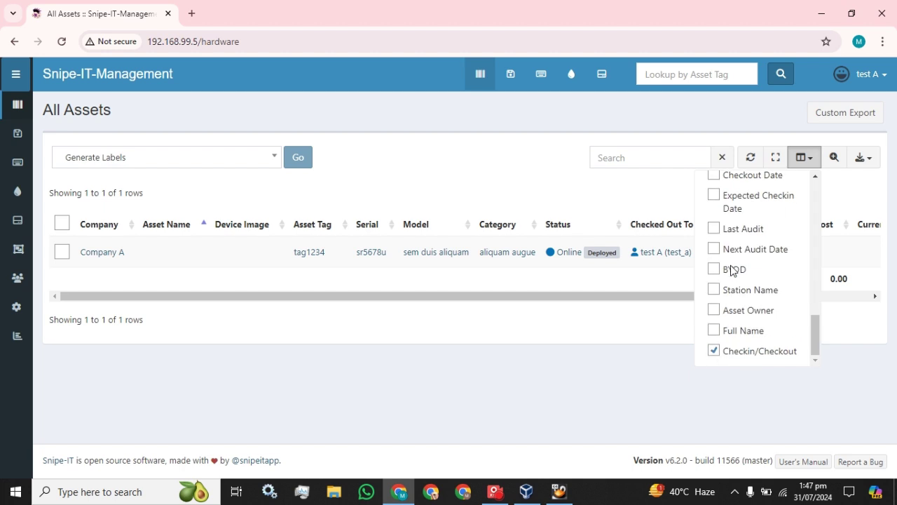
{"action": "left_click", "coordinate": [652, 337]}
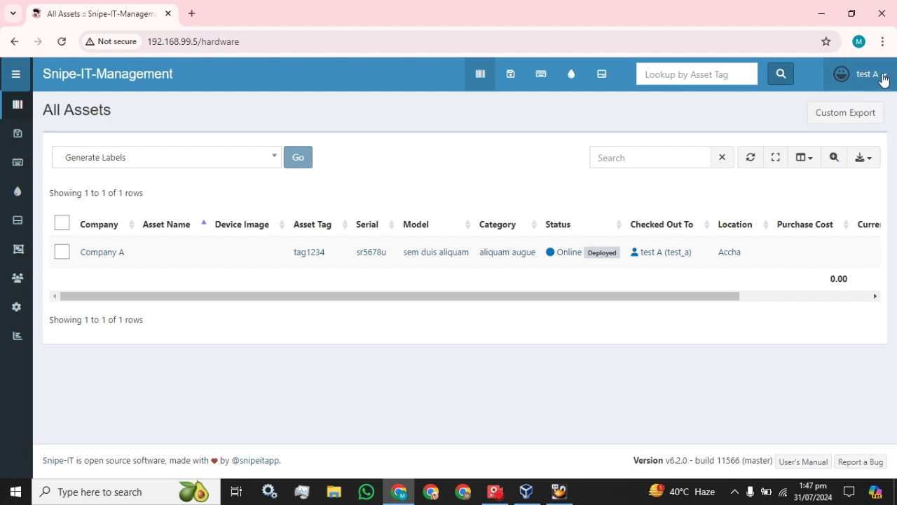
Step: Log out, sign in as test_b, and view All Assets showing only tag7890
{"action": "left_click", "coordinate": [883, 77]}
{"action": "left_click", "coordinate": [818, 179]}
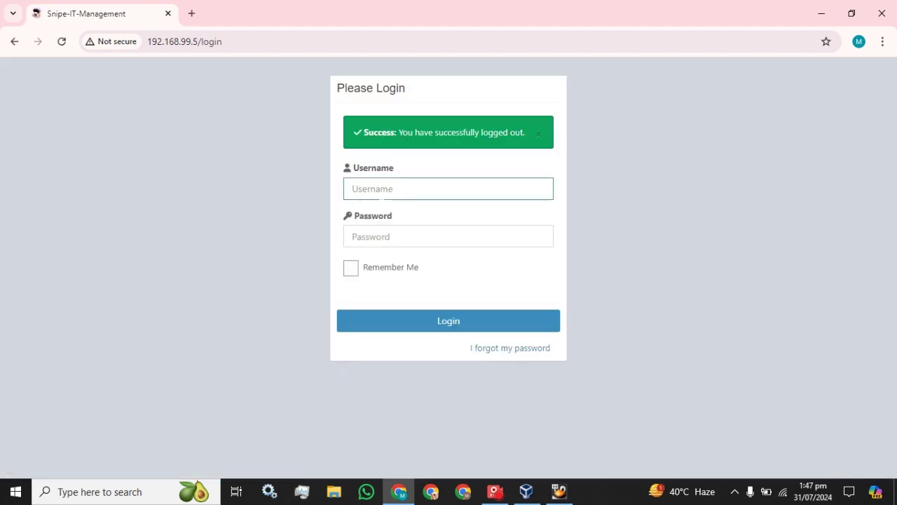
{"action": "type", "text": "test_b"}
{"action": "key", "text": "Tab"}
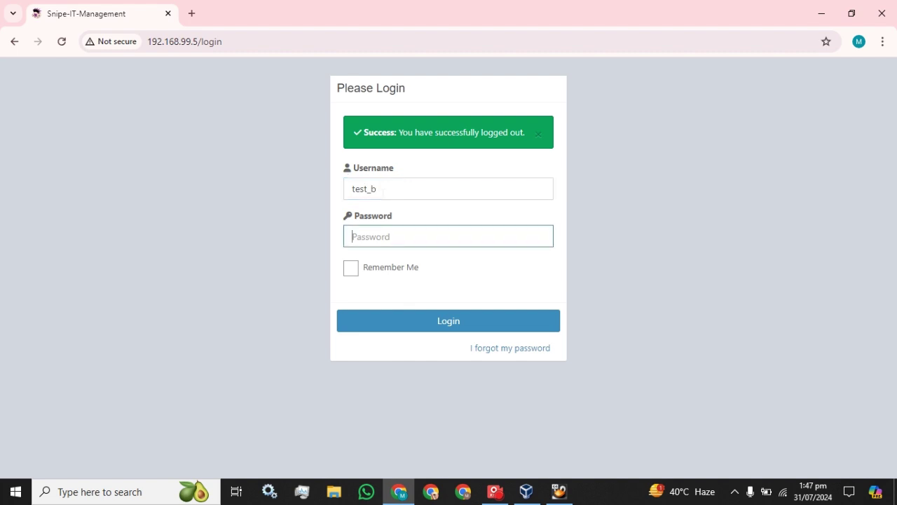
{"action": "type", "text": "p1"}
{"action": "key", "text": "Return"}
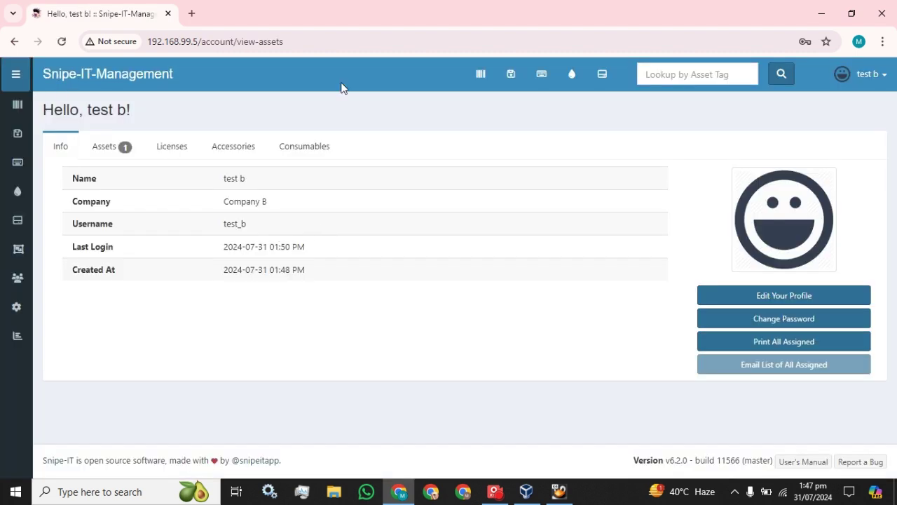
{"action": "left_click", "coordinate": [480, 75]}
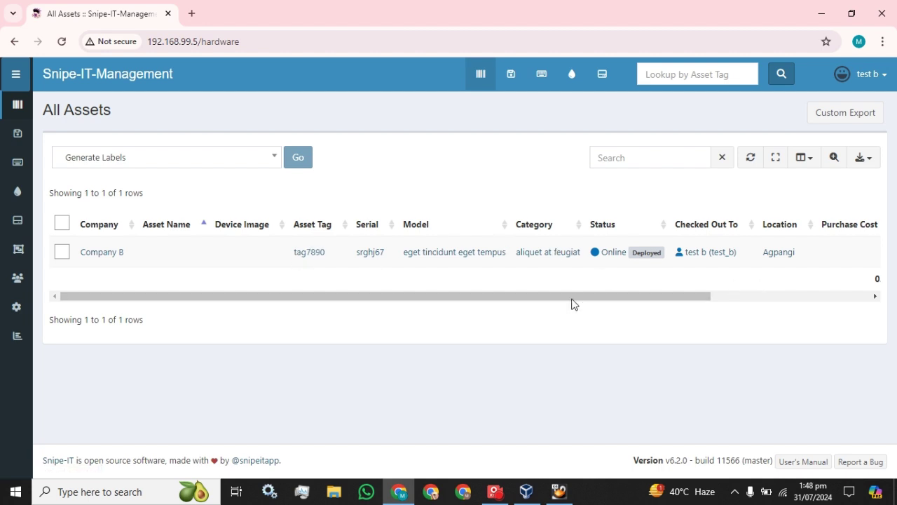
{"action": "left_click_drag", "start_coordinate": [573, 296], "coordinate": [278, 277]}
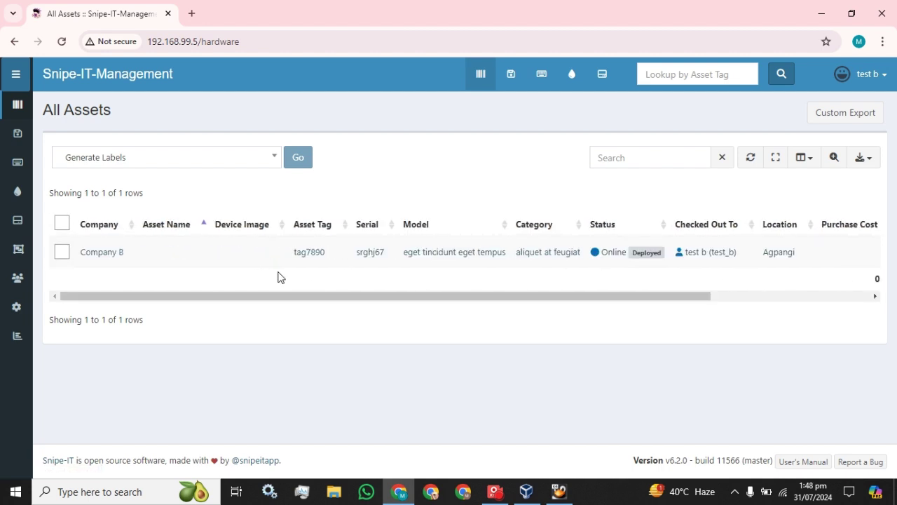